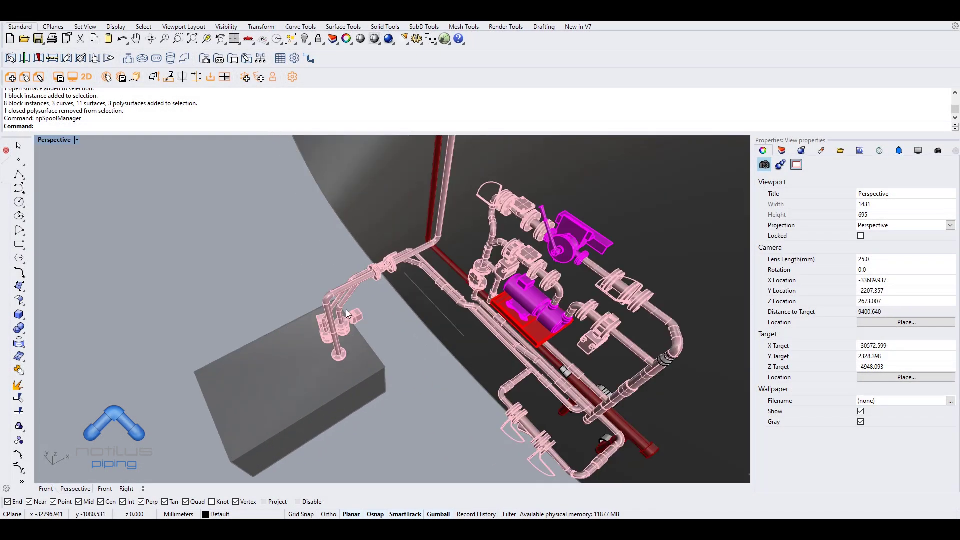
Open the Spool Manager with npSpoolManager and add an isometry based on the sloping pipe above the grey block
scroll(358, 308, "down", 2)
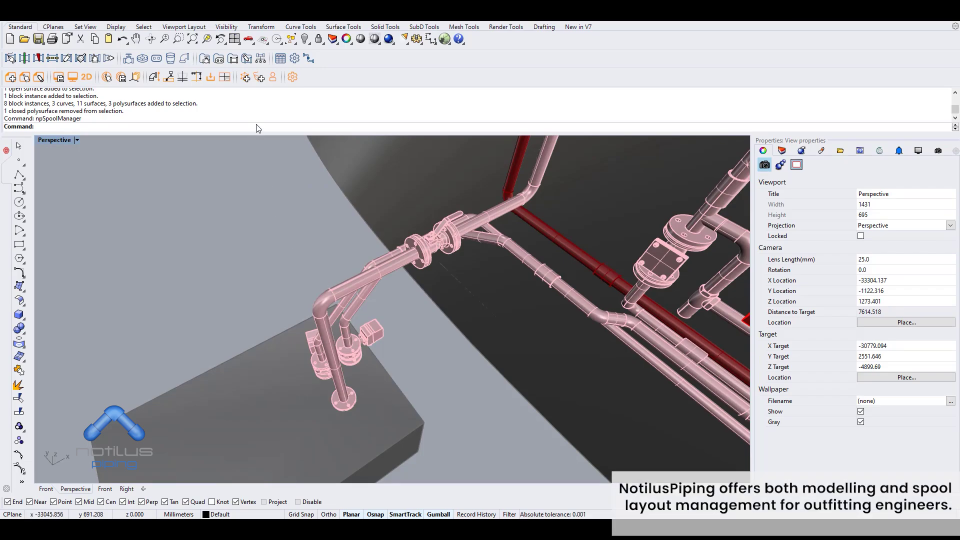
type("npSpoolManager")
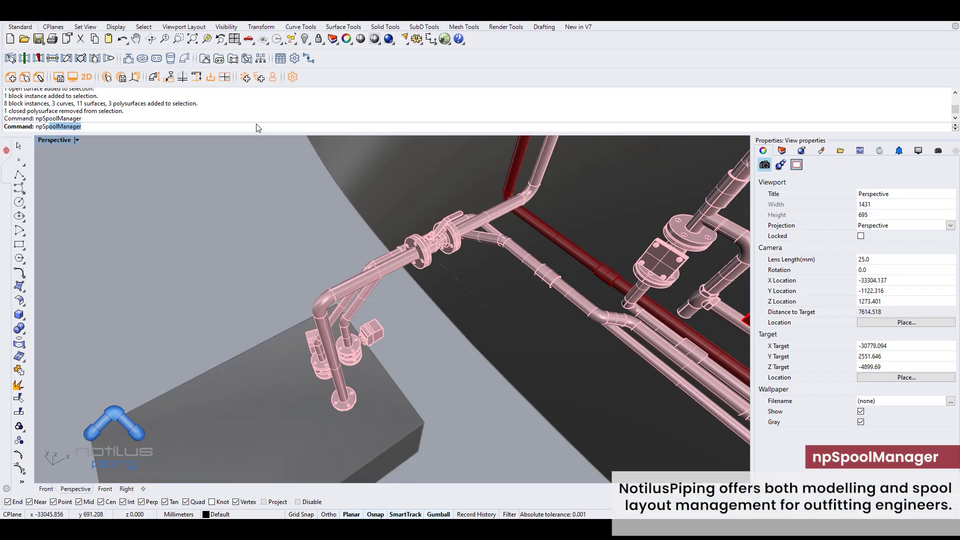
key("Return")
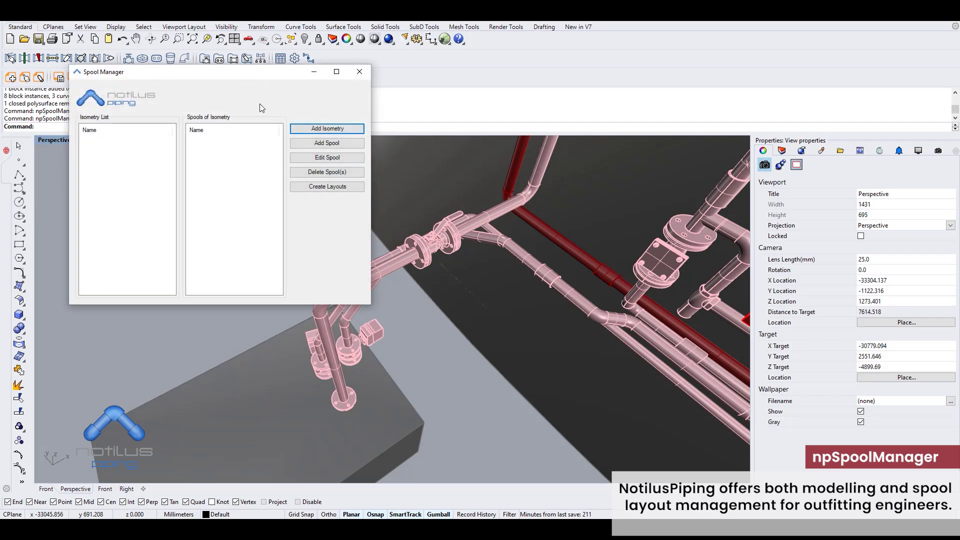
left_click(327, 129)
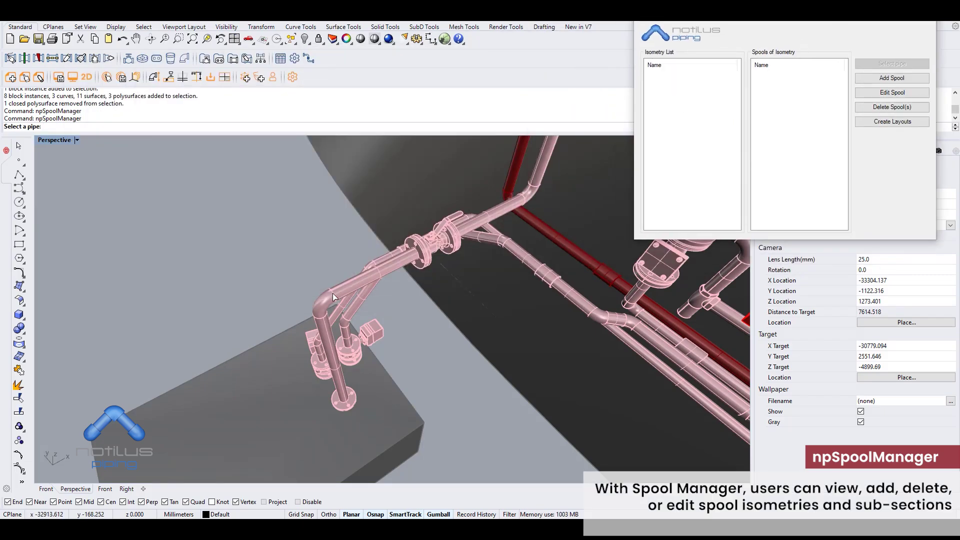
left_click(347, 286)
Start the first spool of the isometry with the end flange, the vertical pipe and the DN50 elbow block at the grey block
scroll(290, 284, "down", 10)
scroll(316, 277, "up", 3)
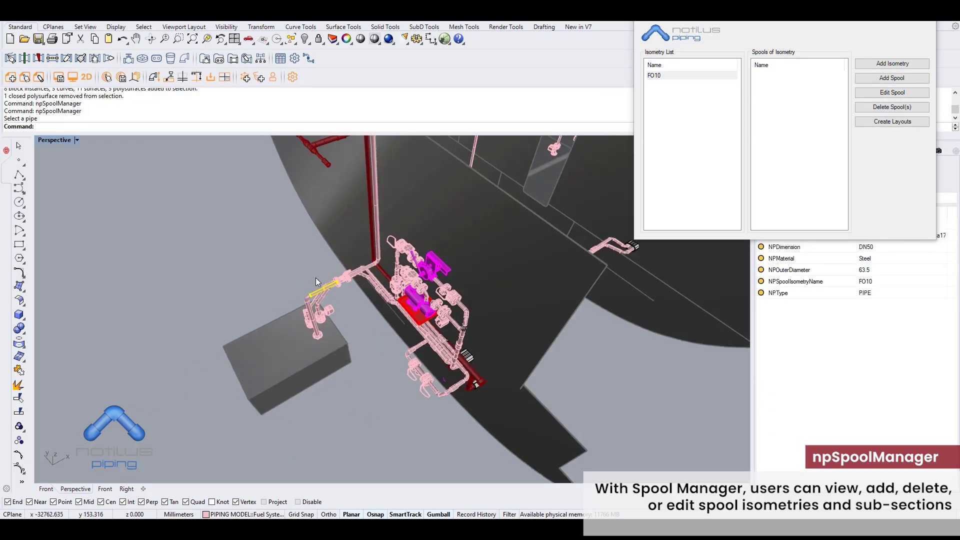
left_click(893, 78)
scroll(315, 330, "up", 3)
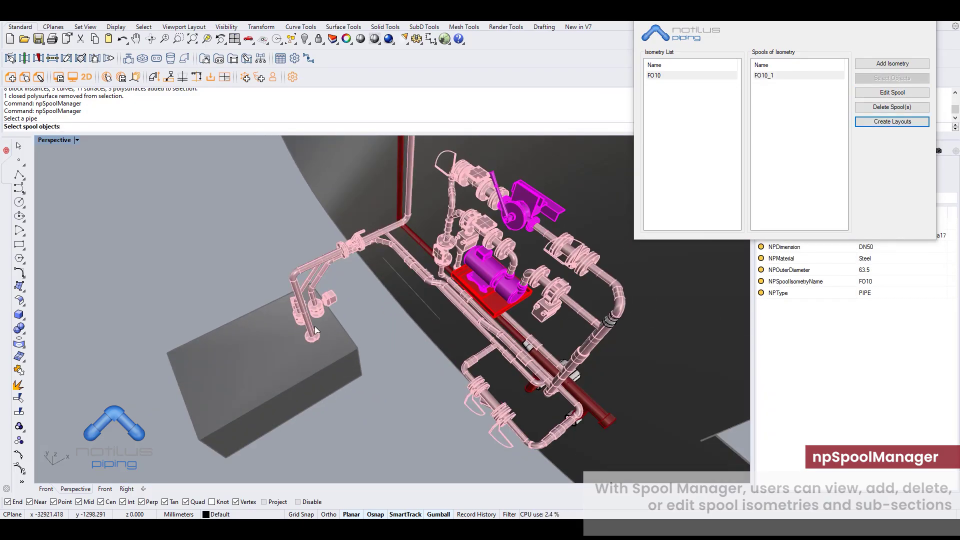
scroll(315, 330, "up", 3)
left_click(311, 353)
left_click(308, 318)
scroll(308, 318, "down", 5)
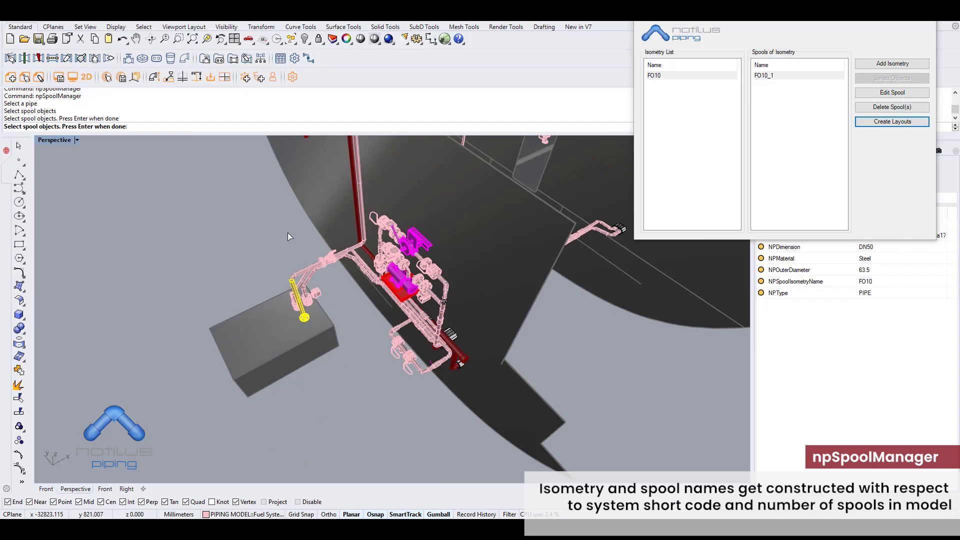
scroll(289, 236, "up", 3)
left_click(313, 320)
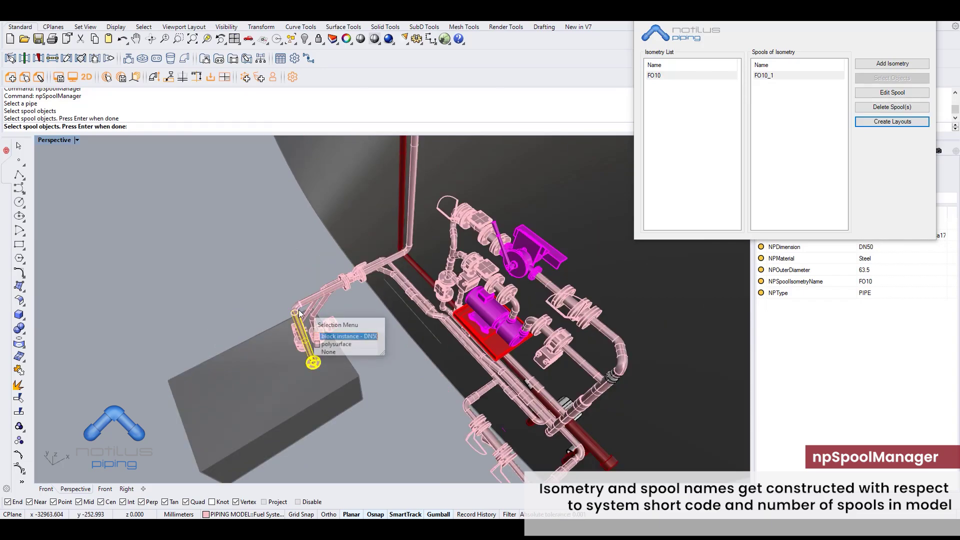
left_click(343, 336)
Include the sloping pipe, its flange and the adjoining valve in the first spool's selection
scroll(350, 335, "up", 3)
left_click(390, 342)
scroll(354, 325, "down", 4)
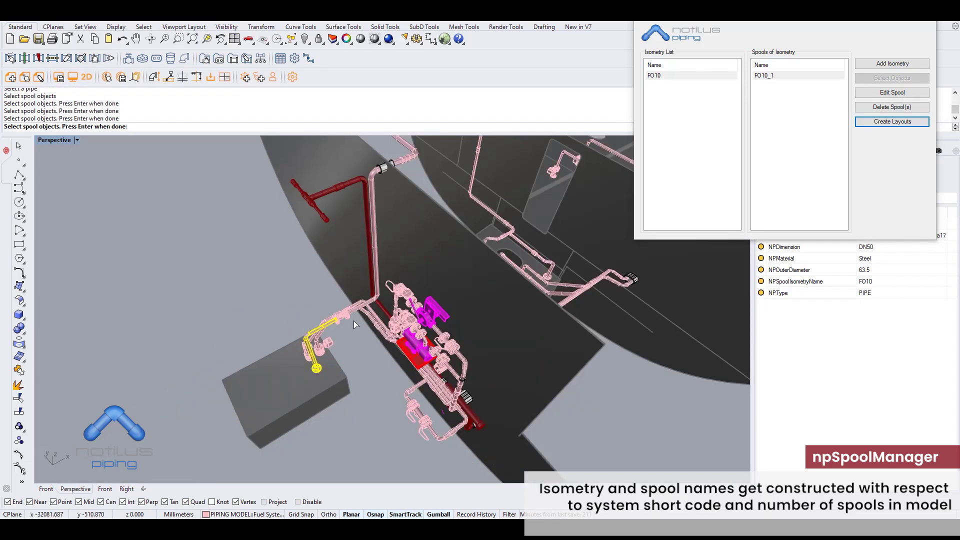
scroll(309, 335, "up", 4)
left_click(356, 314)
left_click(364, 310)
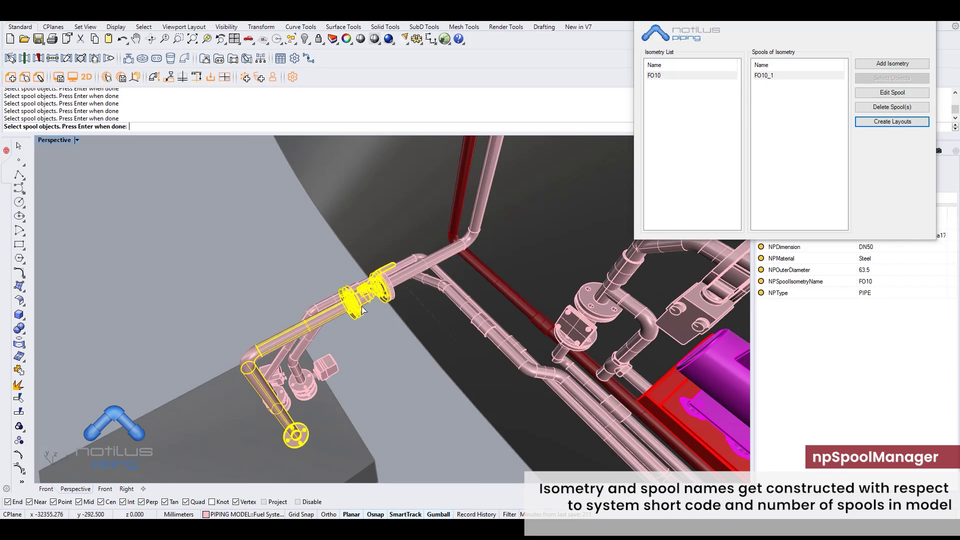
Check the selection in Wireframe and return to Shaded display, finish the first spool and highlight it from the spool list
key("ctrl+alt+w")
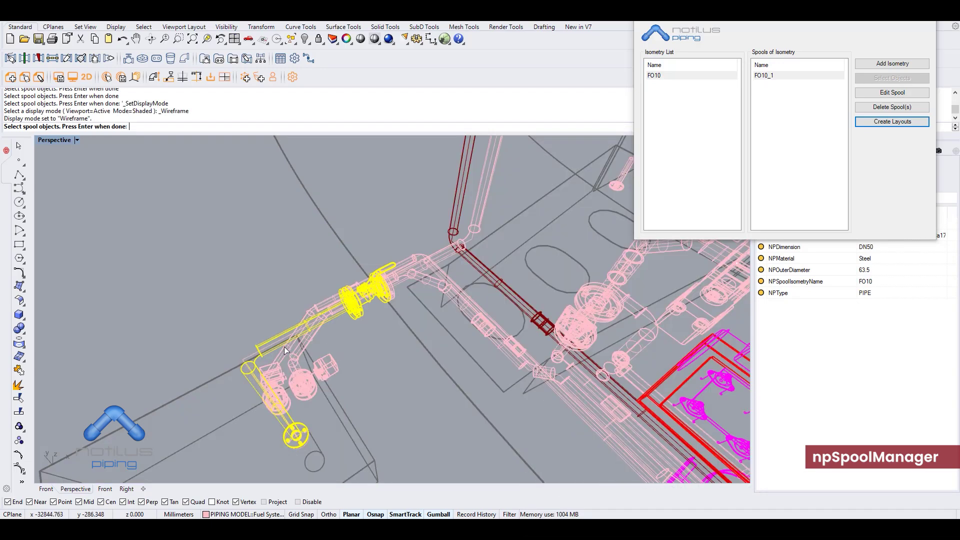
key("ctrl+alt+s")
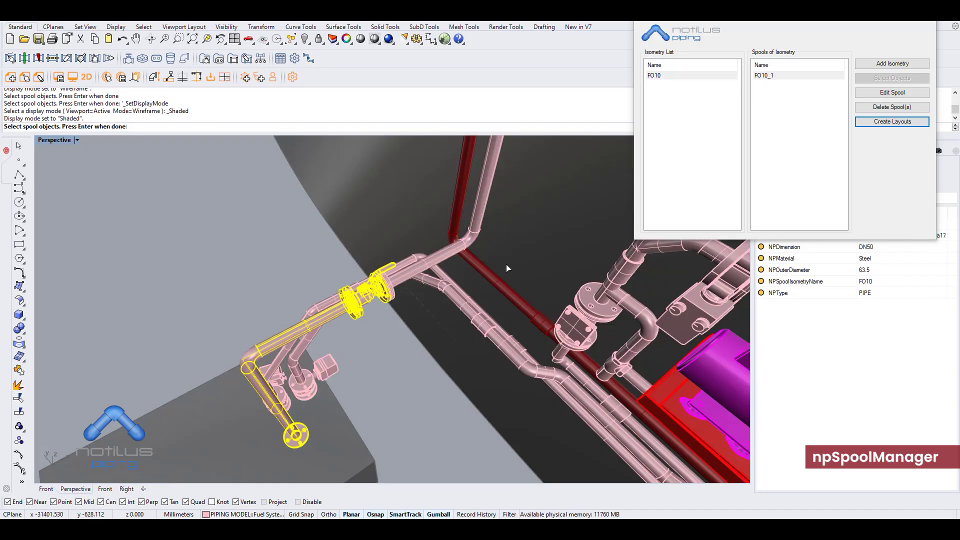
key("Return")
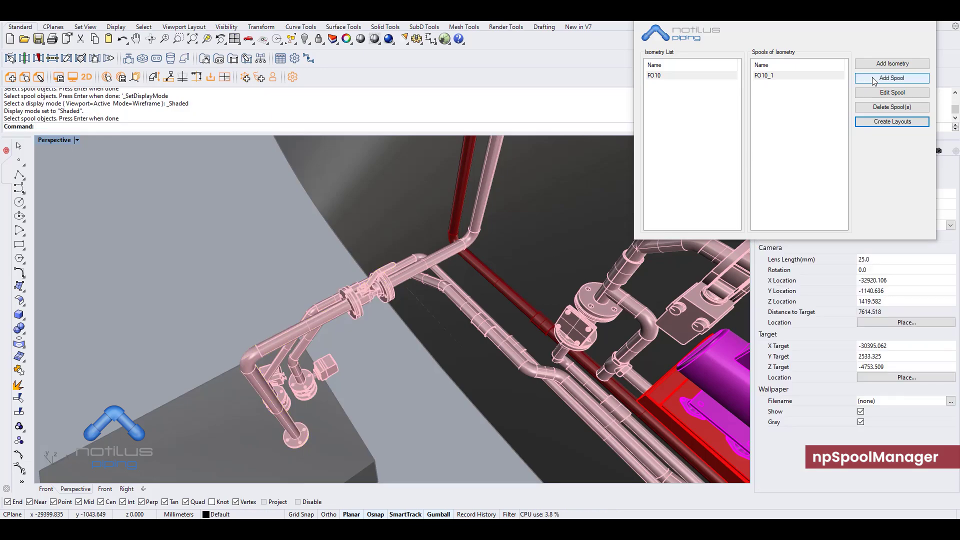
left_click(801, 76)
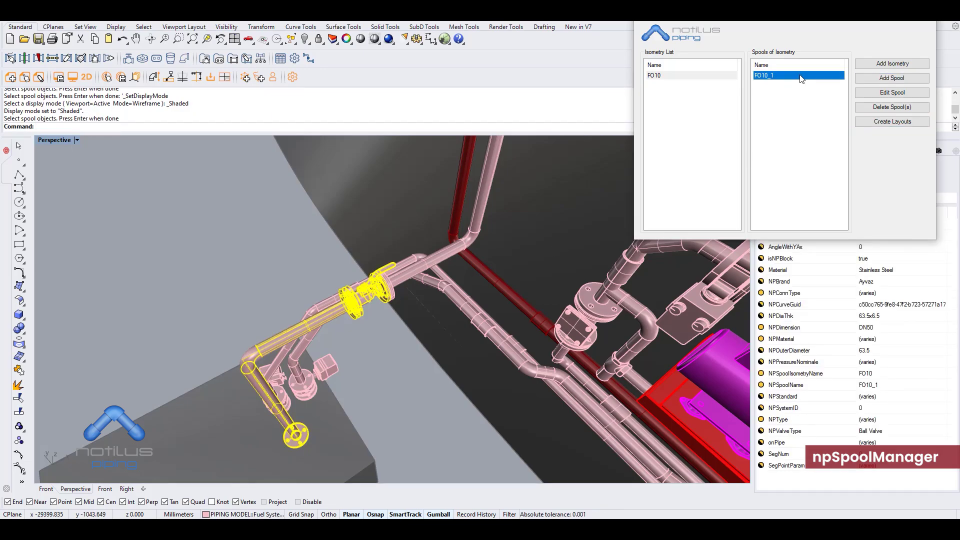
Start a second spool in the isometry with the flange after the valve, the connecting pipe, the elbow and the rising pipe
left_click(885, 79)
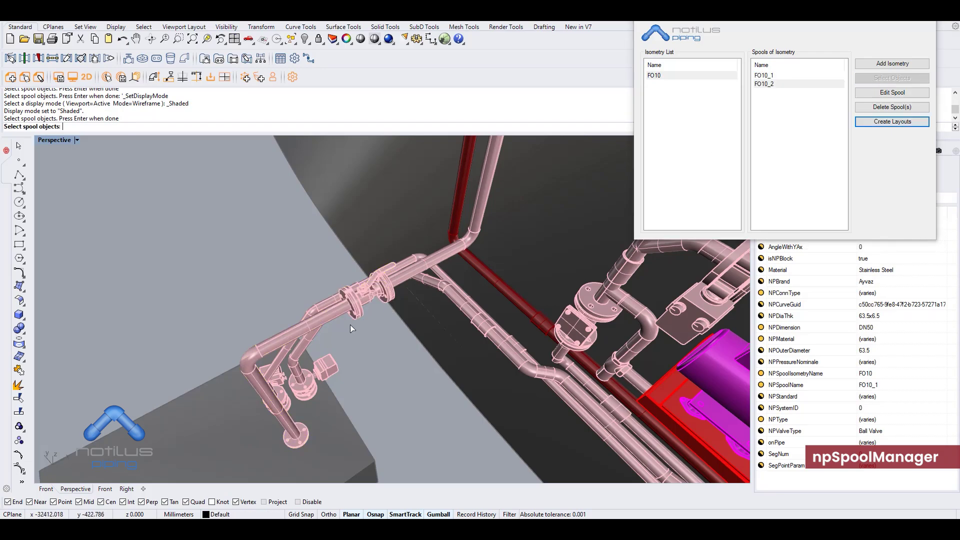
left_click(390, 286)
left_click(430, 261)
left_click(474, 228)
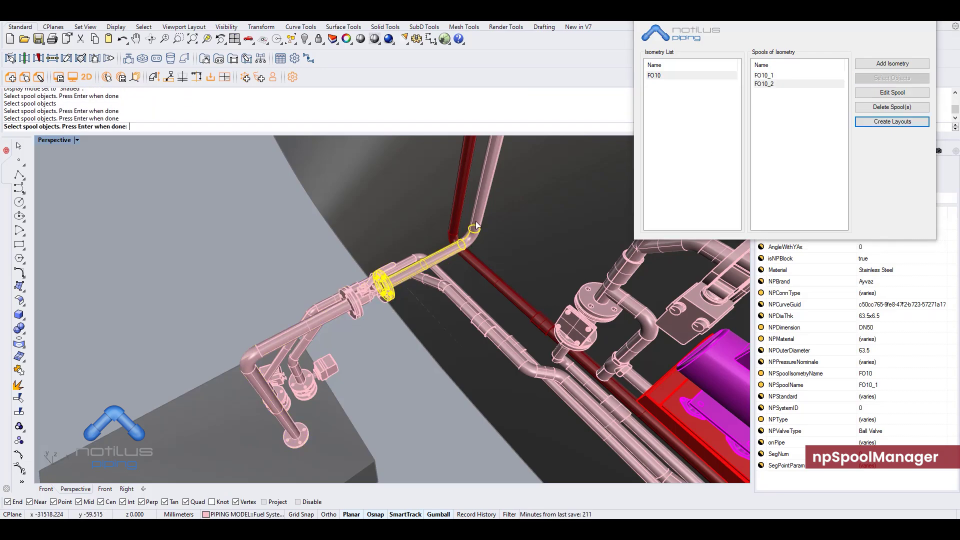
left_click(476, 225)
Add the upper elbow and the pipe passing through the bulkhead penetration to the second spool and finish it
scroll(476, 227, "down", 12)
scroll(466, 175, "up", 18)
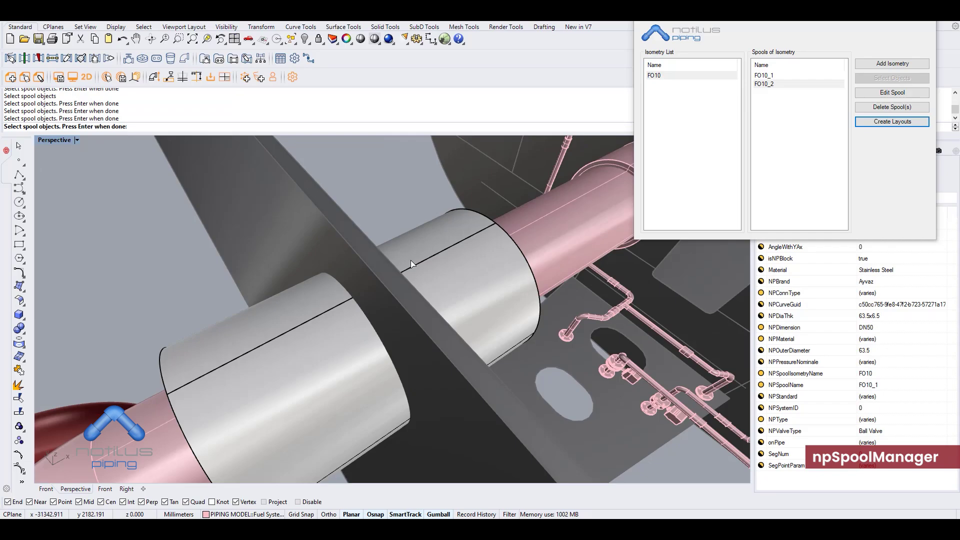
scroll(411, 263, "down", 8)
left_click(377, 288)
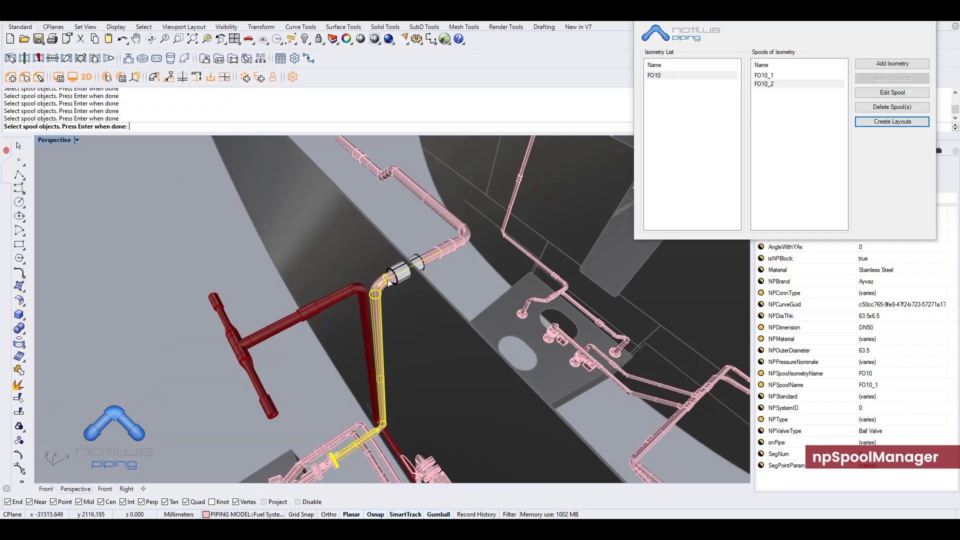
left_click(390, 281)
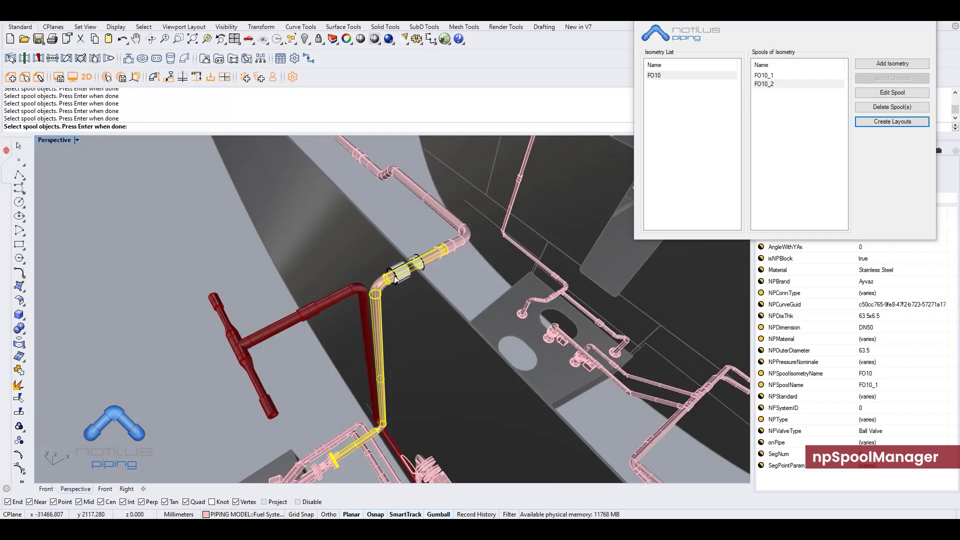
key("Return")
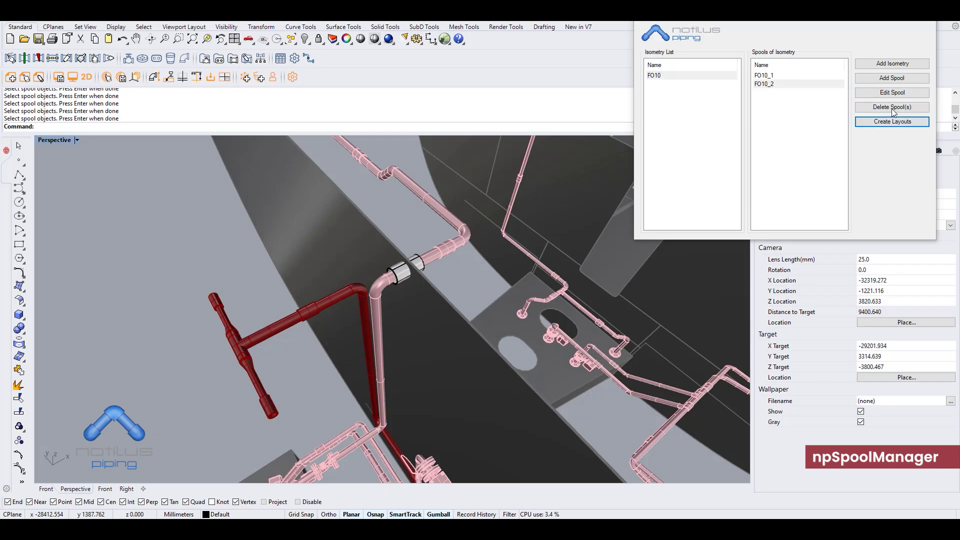
Add another isometry from the long pipe beyond the bulkhead and define its first spool from the adjoining fittings and pipes
left_click(882, 65)
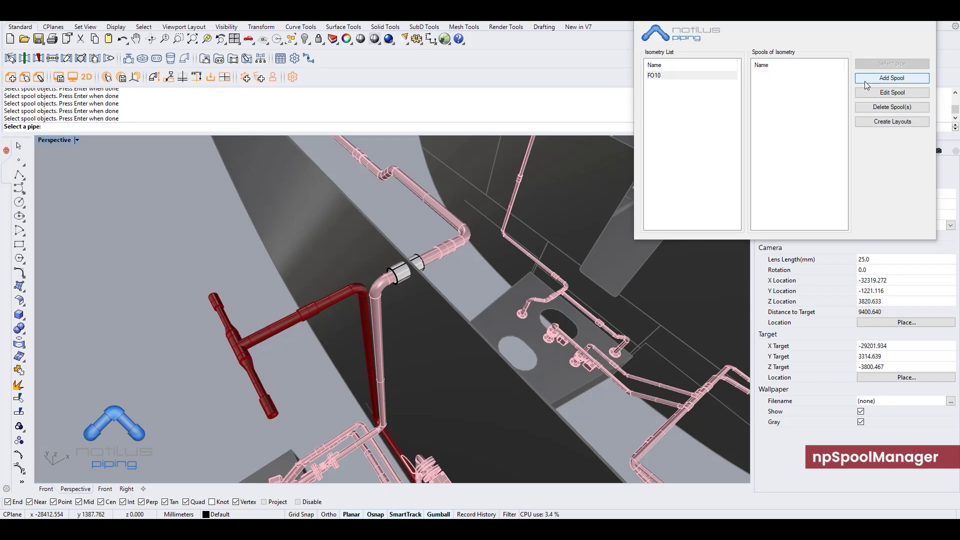
left_click(447, 215)
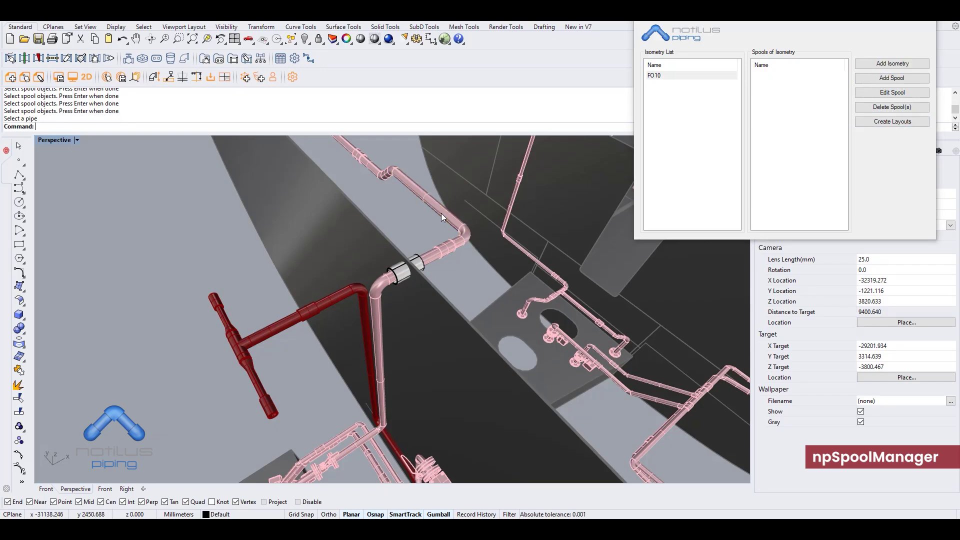
left_click(884, 79)
left_click(451, 251)
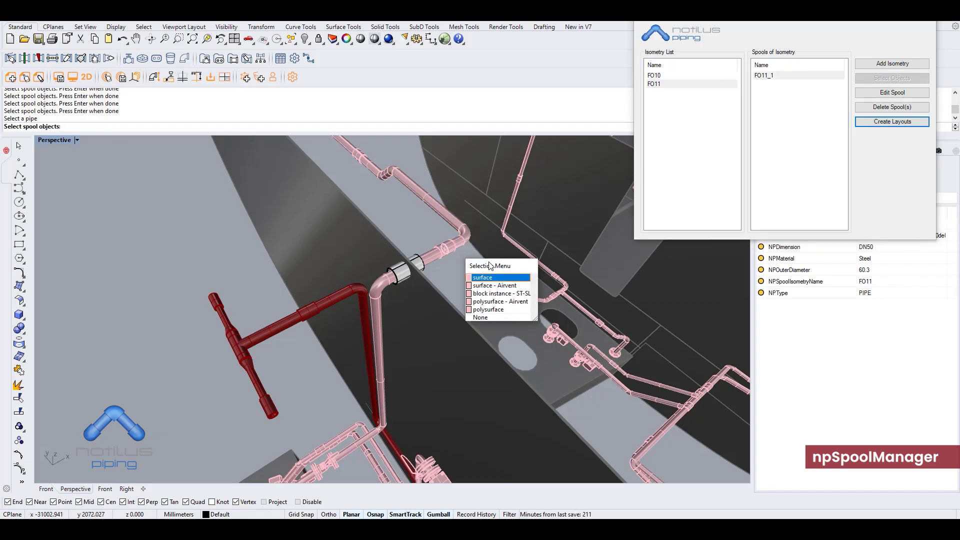
left_click(449, 272)
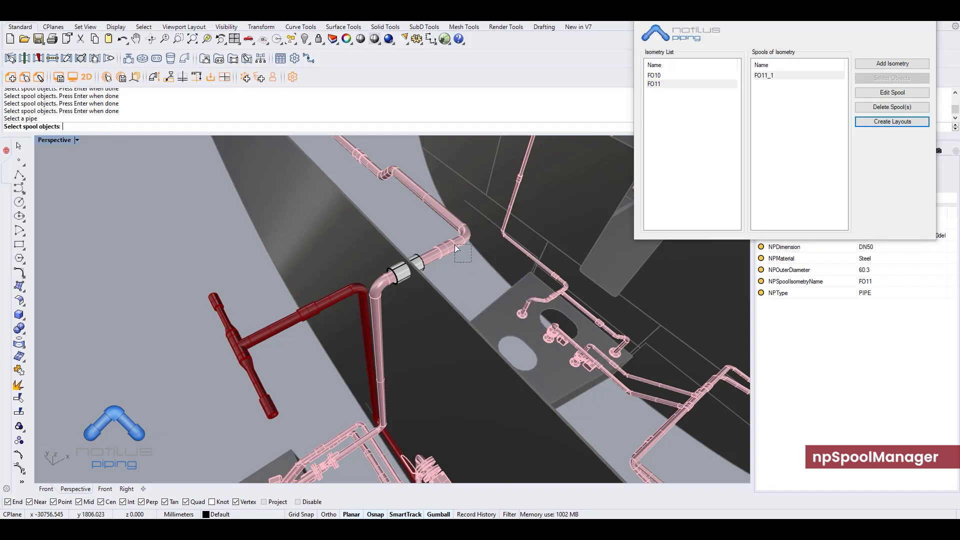
left_click(464, 234)
left_click(426, 196)
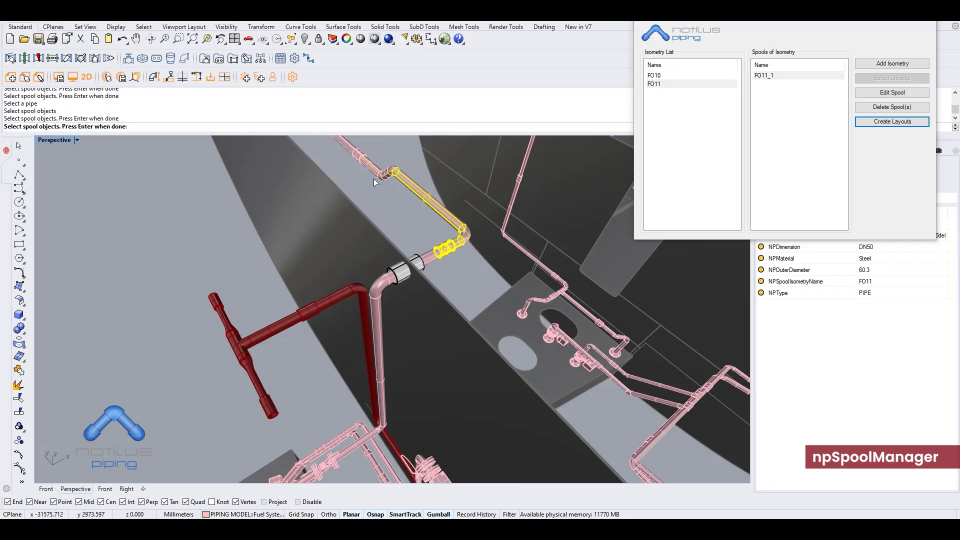
left_click(368, 166)
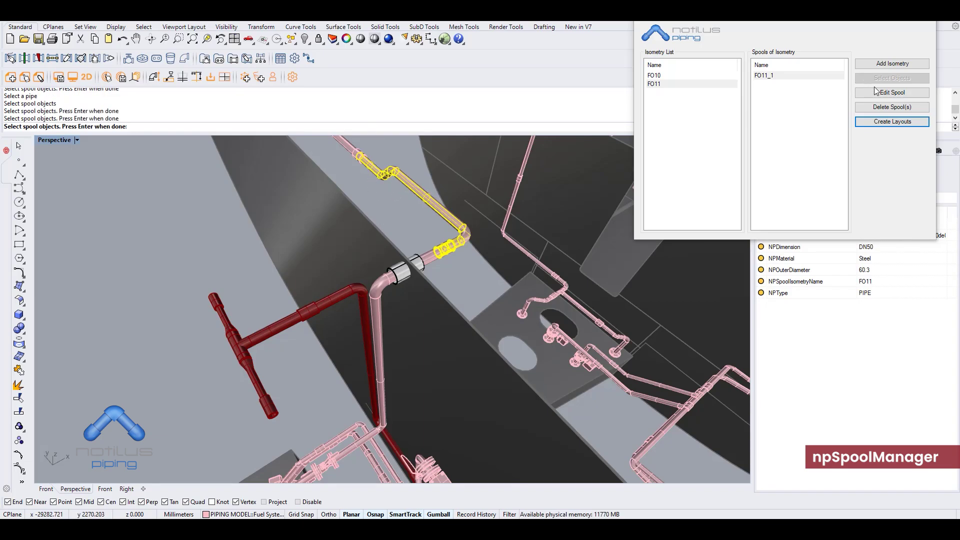
key("Return")
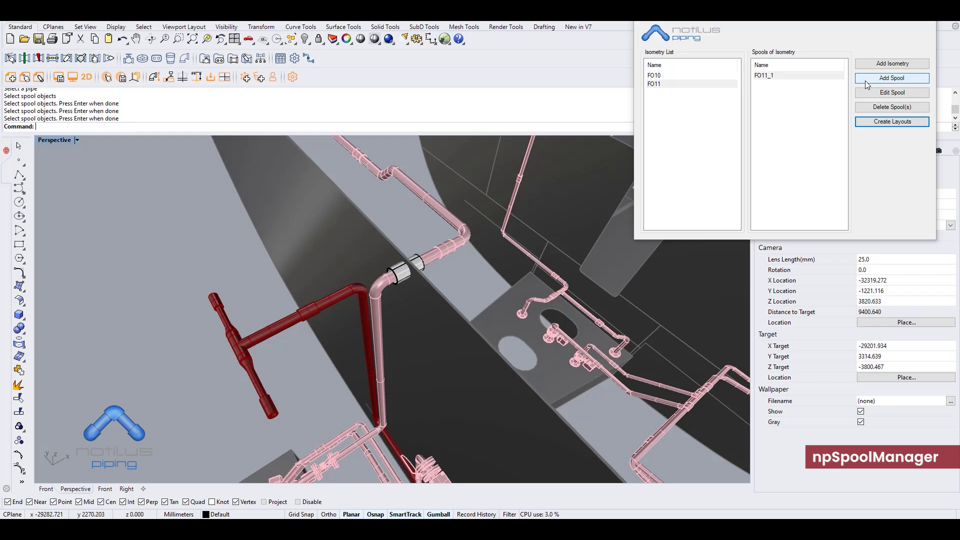
Add a second spool to the new isometry from the next corner pipe run, including the coupling at its start
scroll(359, 241, "up", 10)
left_click_drag(438, 256, 252, 143)
scroll(291, 241, "down", 7)
scroll(350, 222, "up", 3)
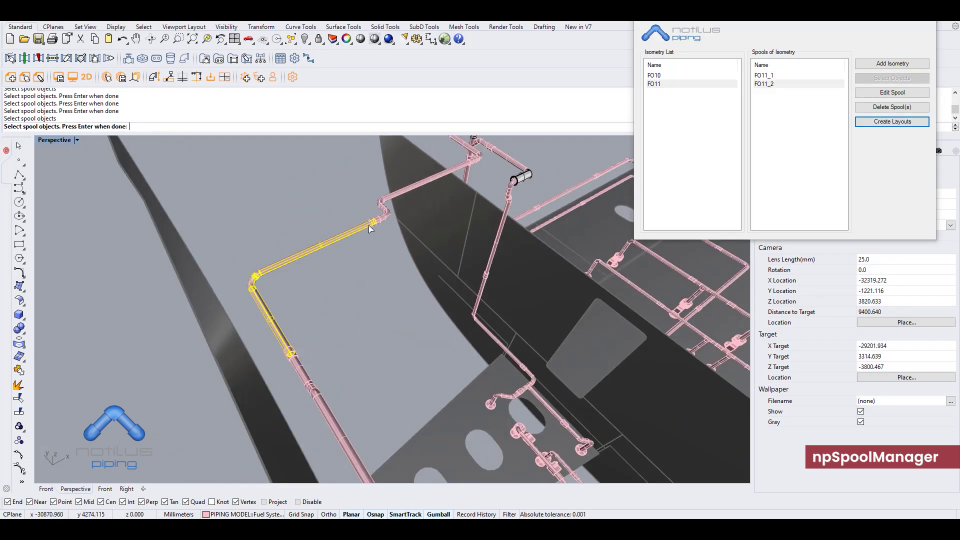
scroll(368, 240, "up", 5)
scroll(355, 275, "down", 5)
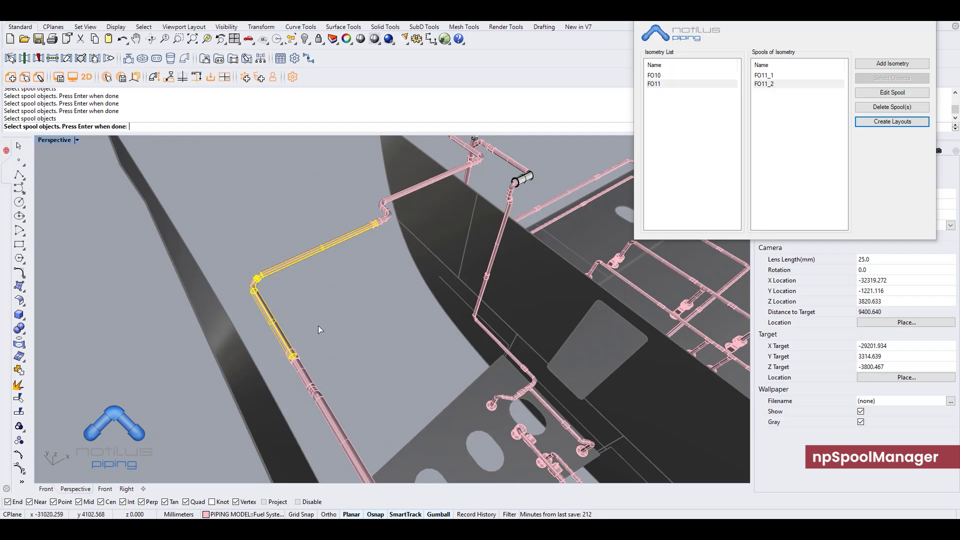
scroll(320, 329, "down", 3)
scroll(311, 335, "up", 3)
left_click(299, 343)
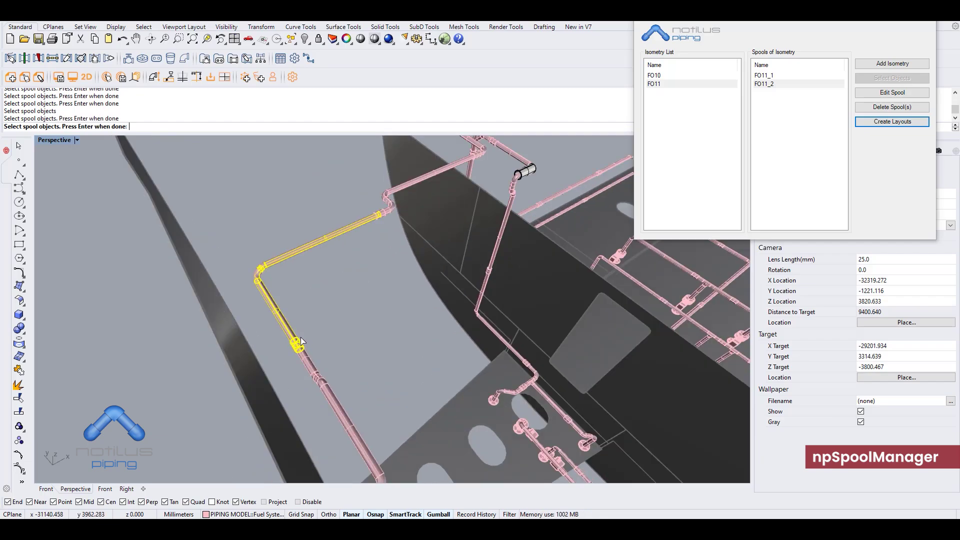
key("Return")
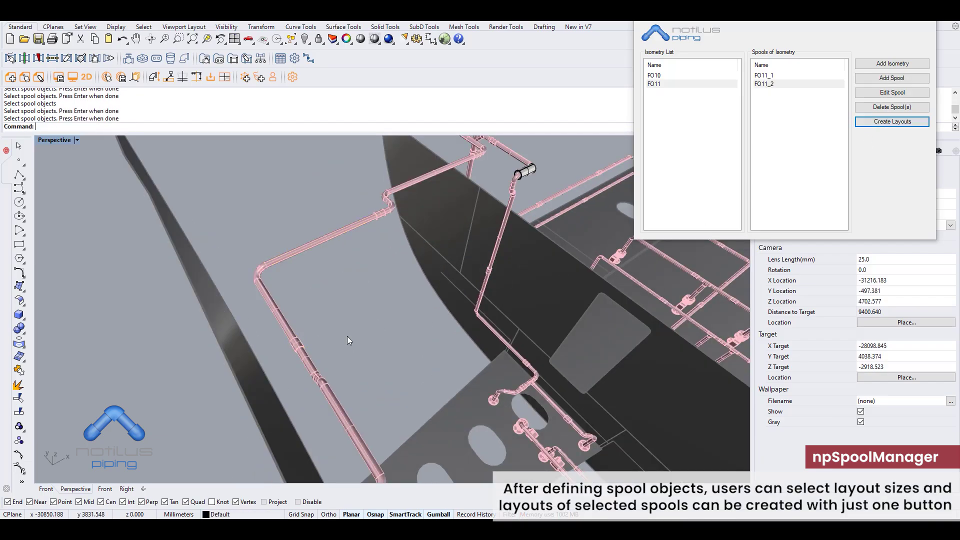
Create the layouts for isometry FO10, including the penetration sleeve around its pipe at the bulkhead
scroll(354, 316, "down", 6)
scroll(312, 409, "up", 4)
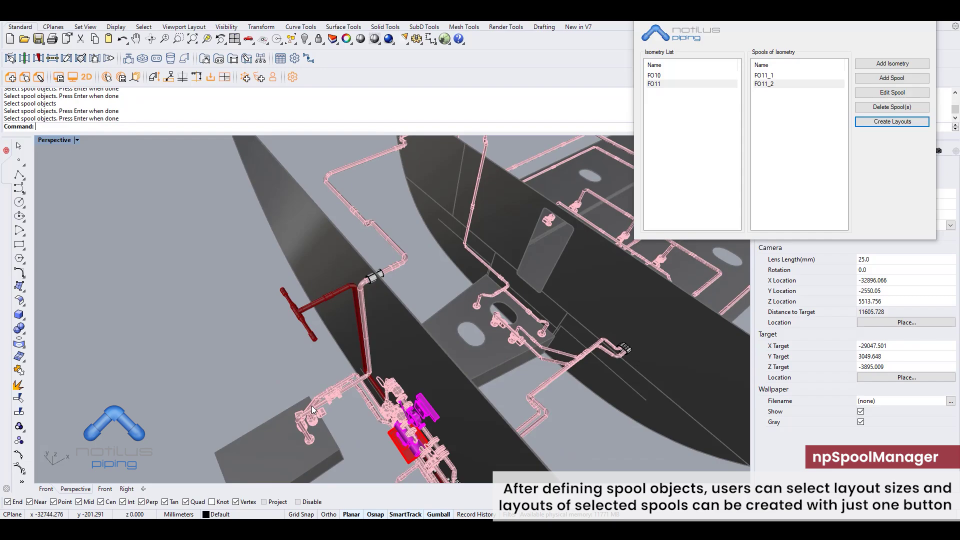
left_click(674, 76)
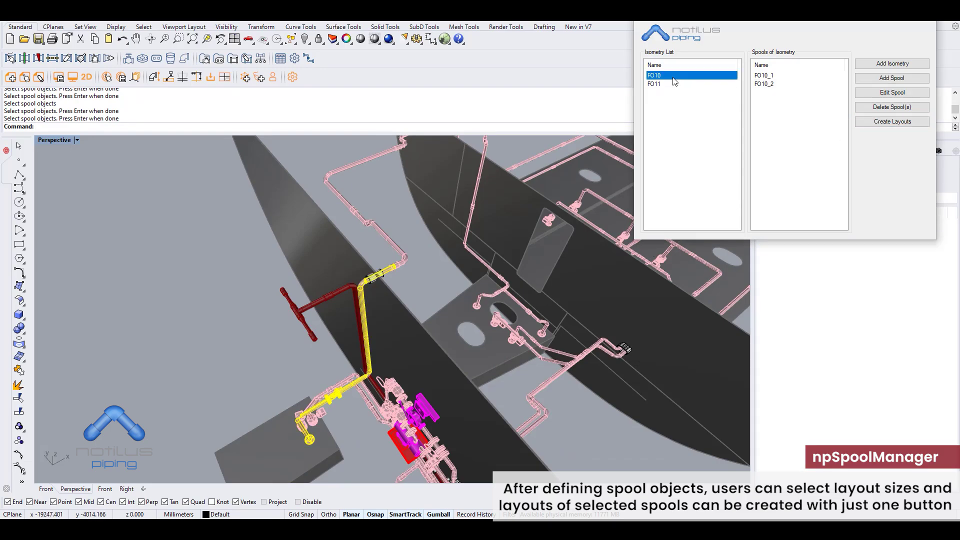
left_click(899, 124)
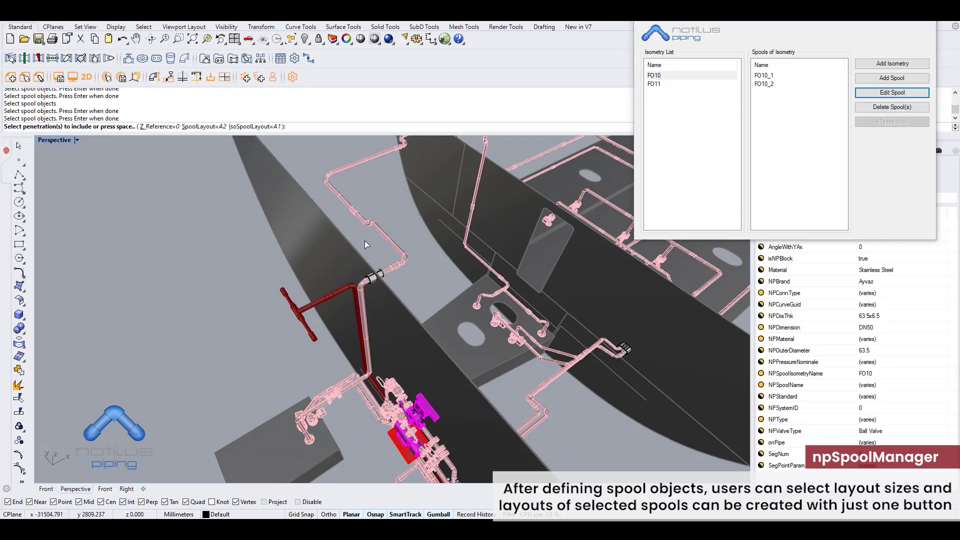
left_click(374, 281)
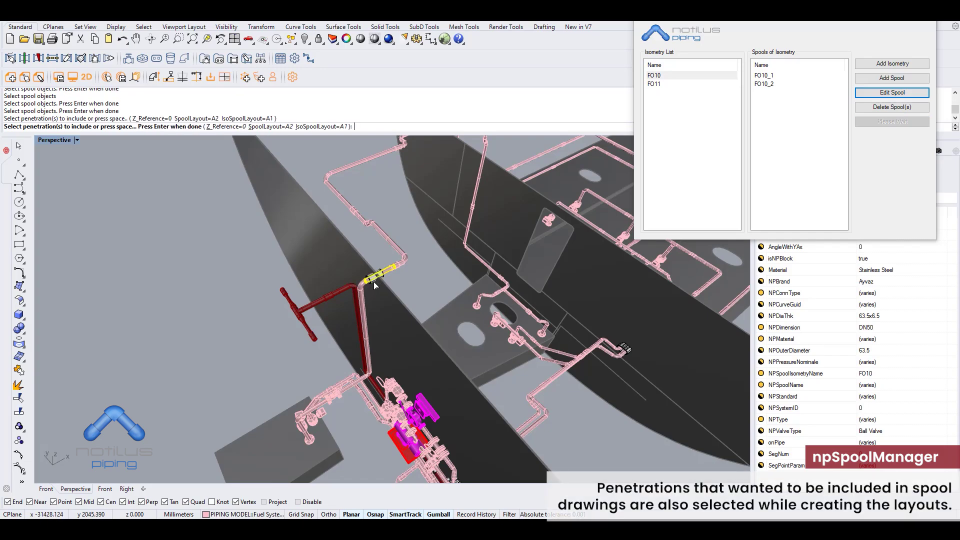
left_click(372, 276)
scroll(372, 277, "up", 15)
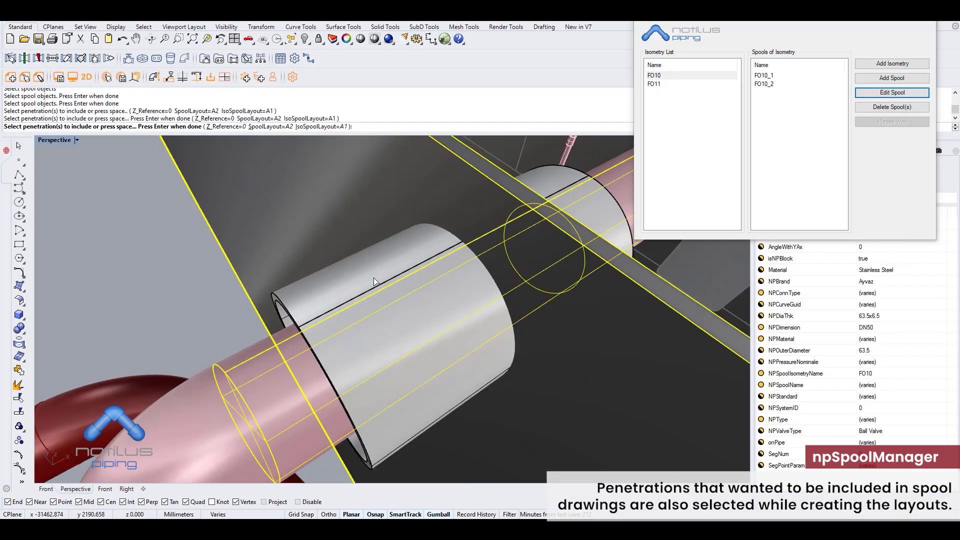
left_click(546, 367, "ctrl")
left_click(295, 413, "ctrl")
left_click(326, 302)
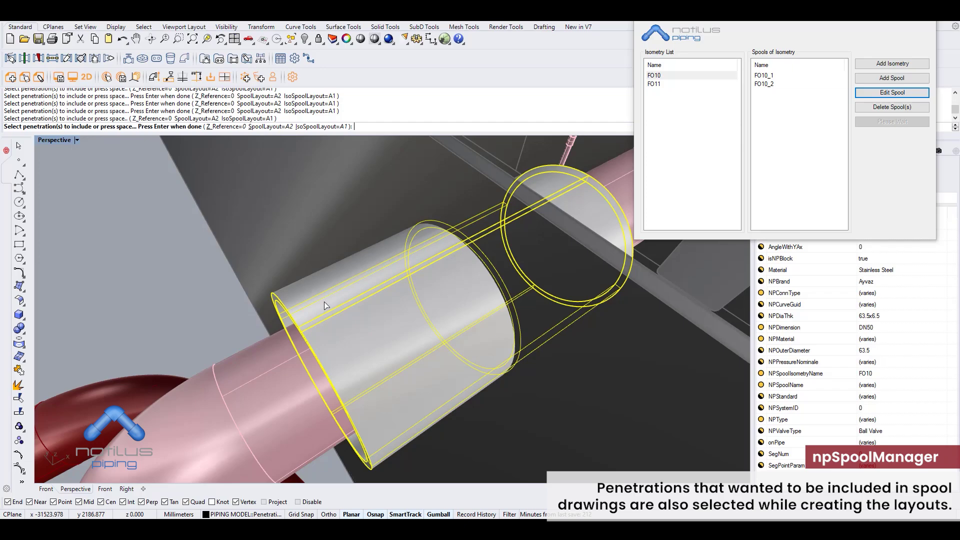
scroll(323, 300, "down", 15)
key("Return")
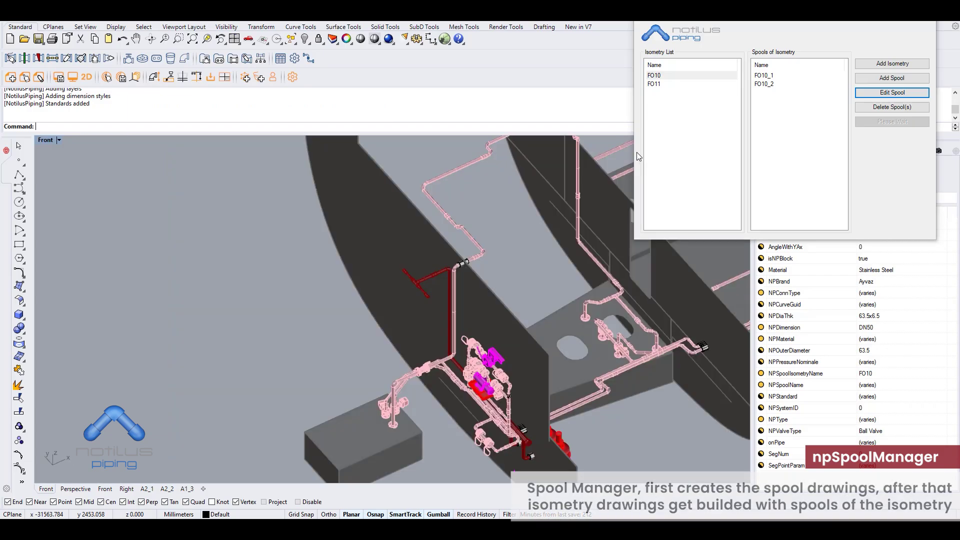
Create the layouts for isometry FO11 and close the Spool Manager
left_click(653, 84)
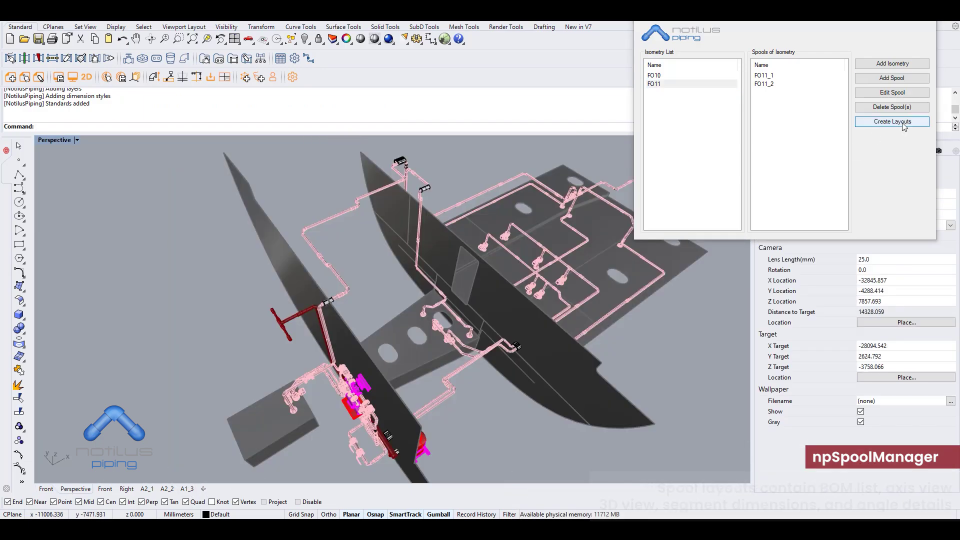
left_click(904, 125)
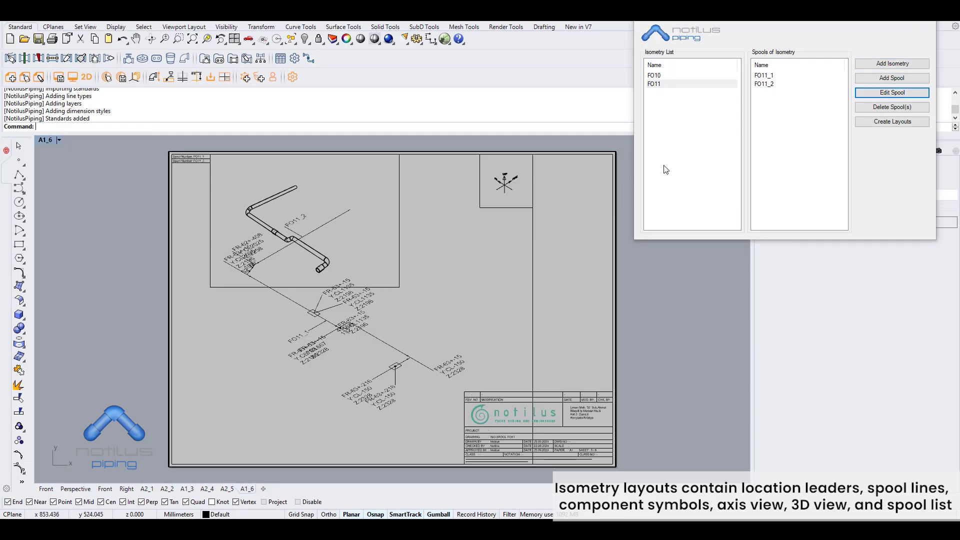
key("alt+F4")
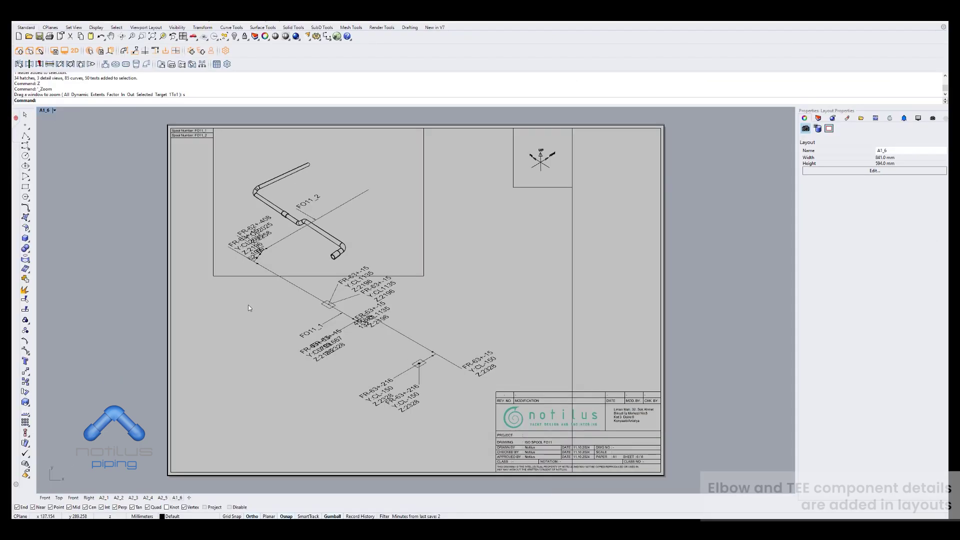
In the A1_6 isometry view, move the overlapping FR-63+-15, Y:CL2025, Z:2196 leader text outward, clear of the neighbouring leader at the upper bend
type("z")
key("Return")
type("s")
key("Return")
left_click(245, 254)
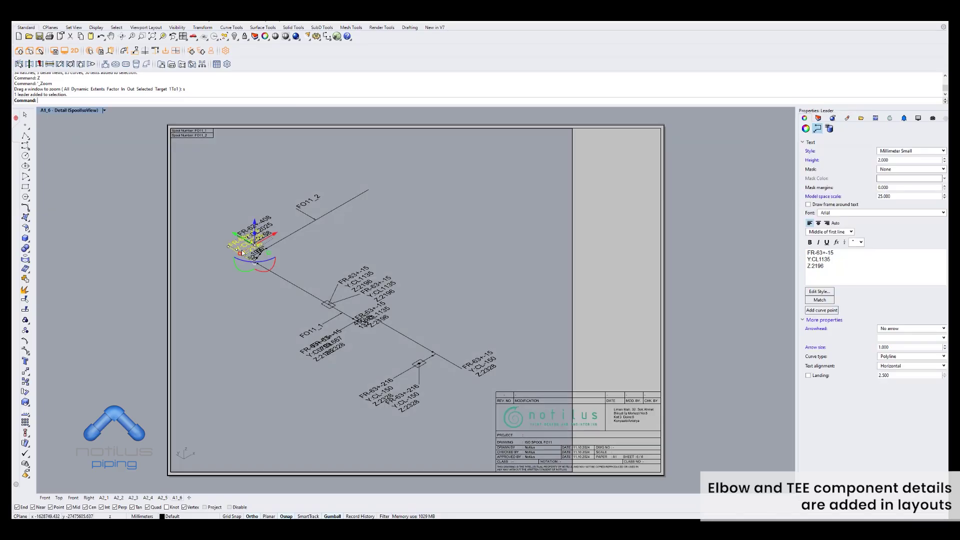
left_click(229, 246)
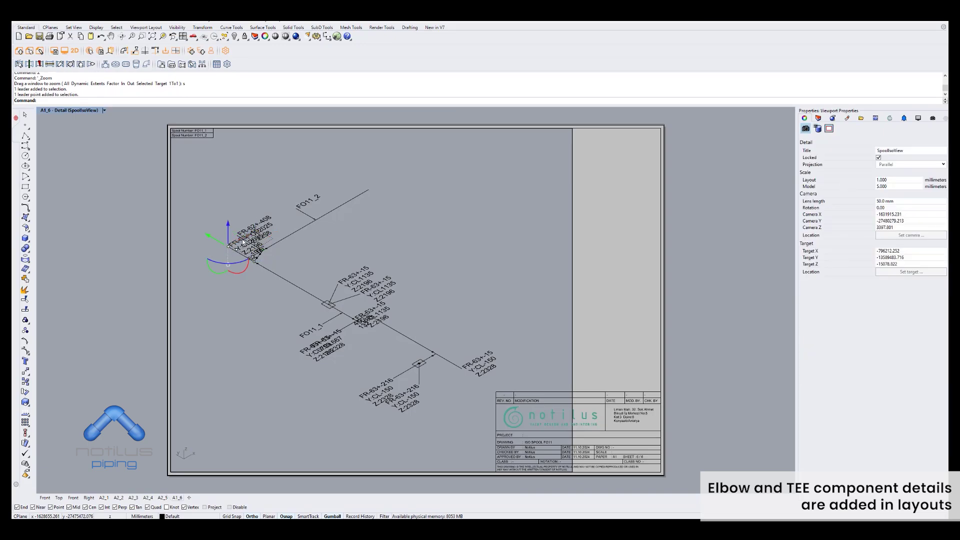
left_click_drag(229, 247, 206, 259)
left_click(363, 233)
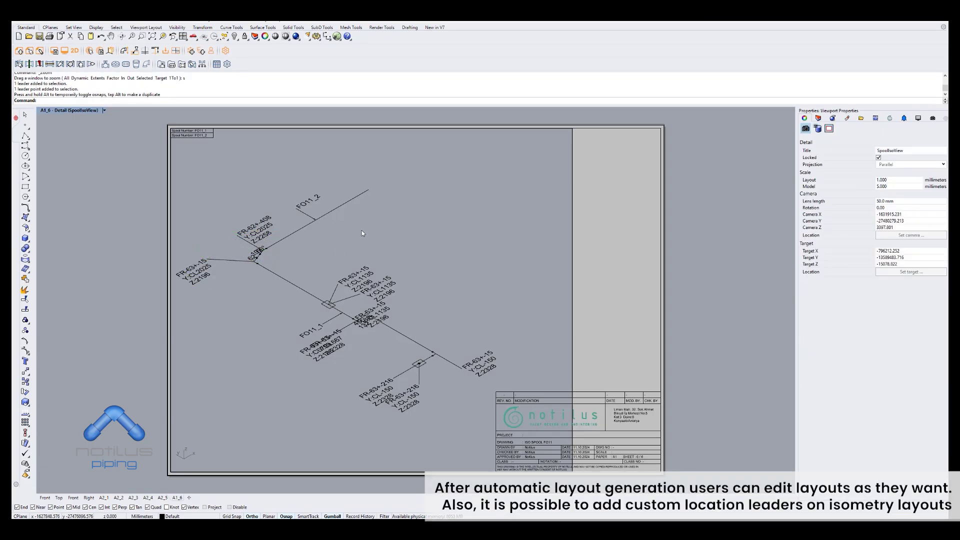
Add a custom location leader at the free end of the FO11_2 spool line with npAddSpoolCoordinate
scroll(361, 175, "up", 3)
type("n")
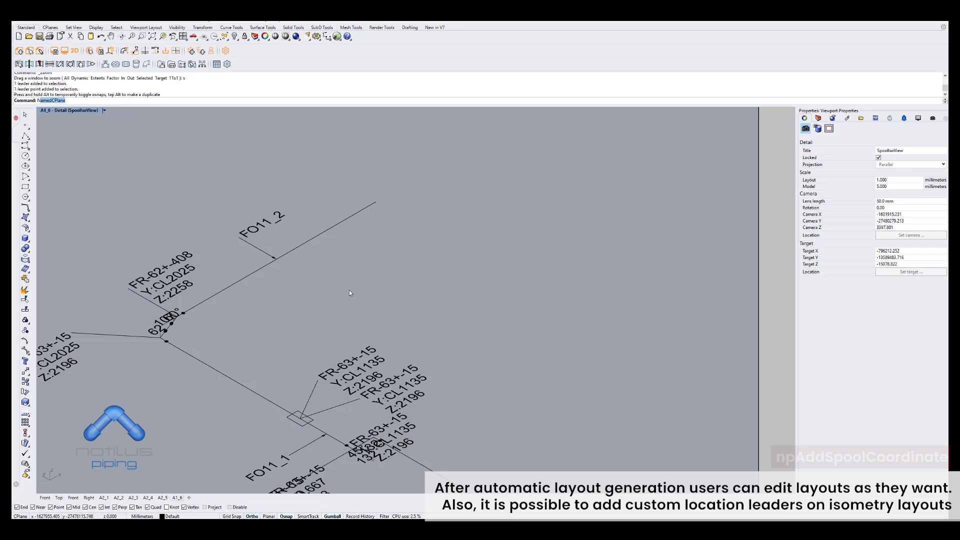
type("pAddSpoolCoordinate")
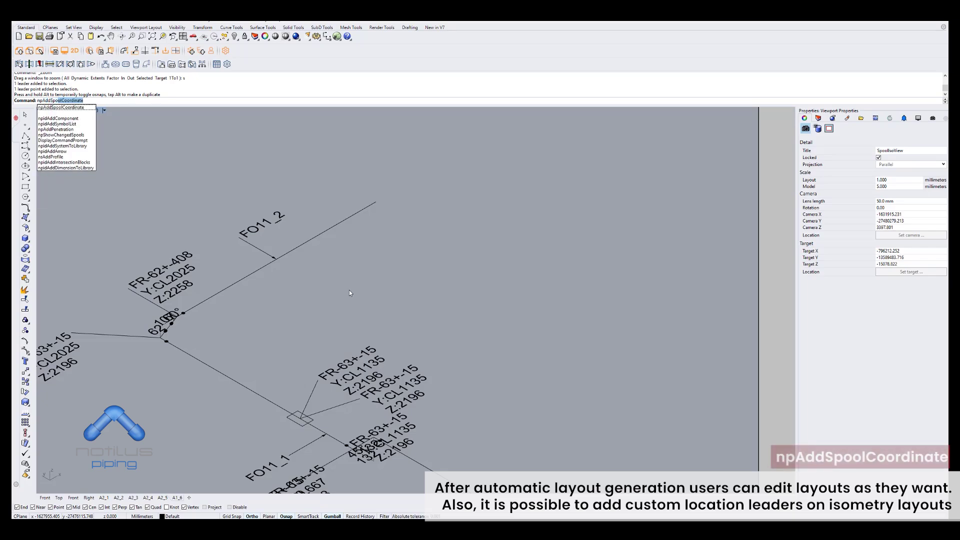
key("Return")
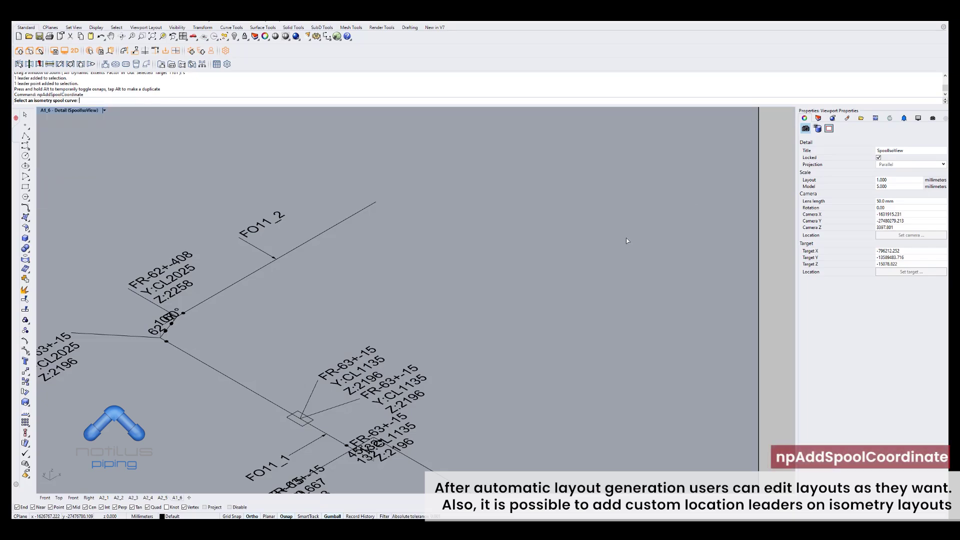
left_click(372, 203)
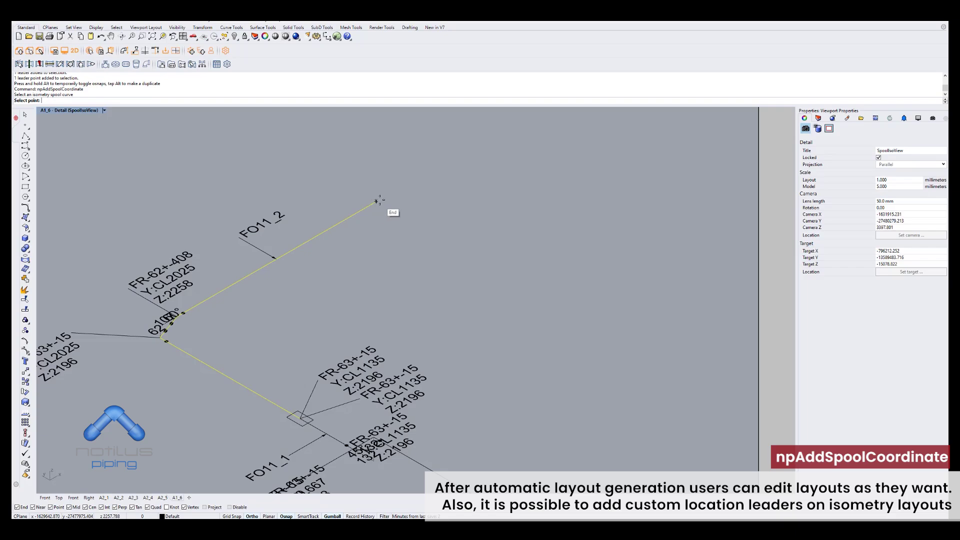
left_click(382, 205)
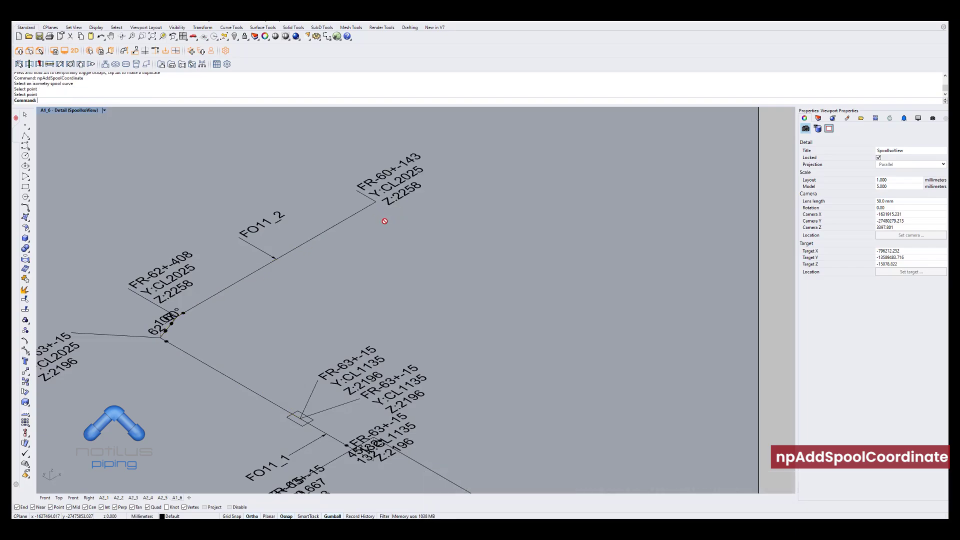
Delete the two redundant Y:CL1135 location leaders near the coupling and the 45° bend
scroll(388, 170, "down", 4)
scroll(353, 343, "up", 4)
left_click(406, 315)
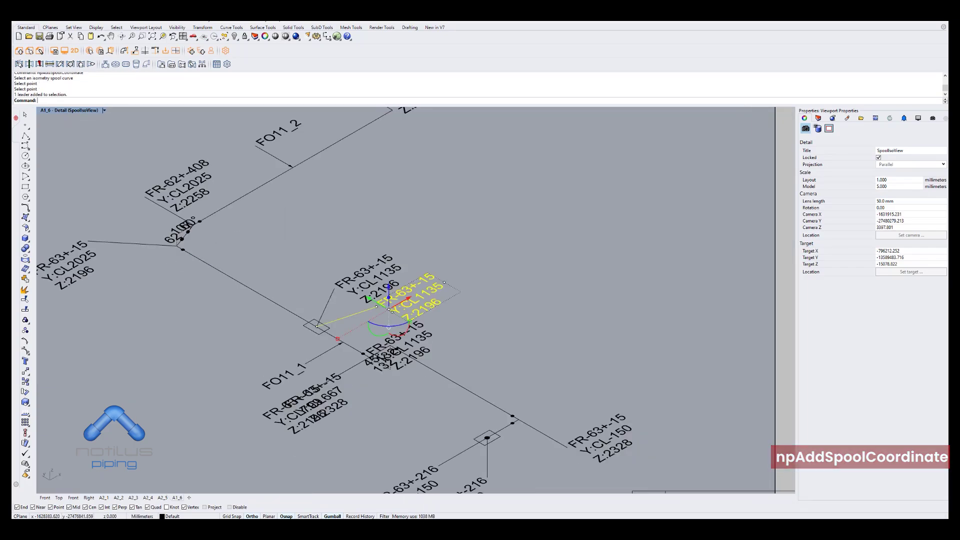
key("Delete")
left_click(396, 345)
key("Delete")
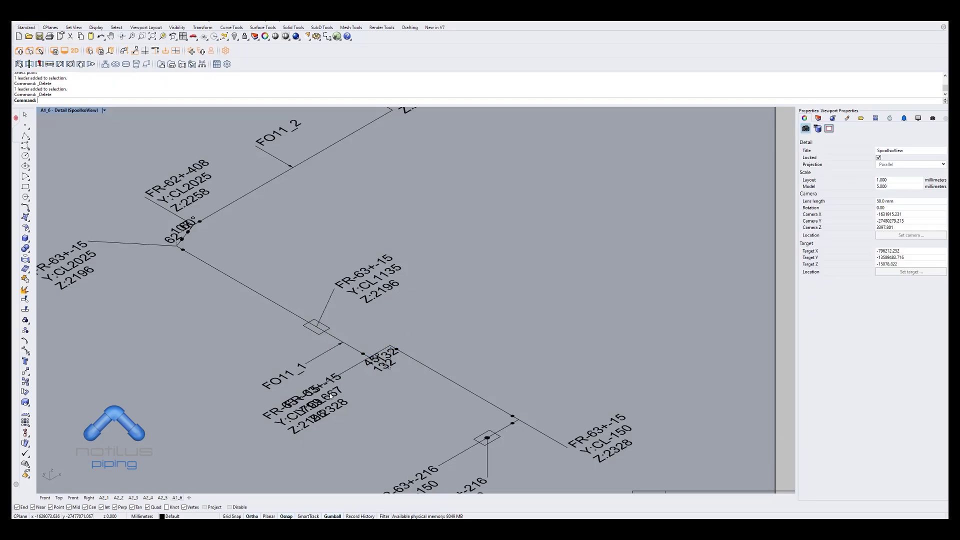
Move the Y:CL667 leader text off the Y:CL799 leader to the opposite side of the pipe line and leave the detail view
left_click(286, 407)
scroll(330, 384, "up", 3)
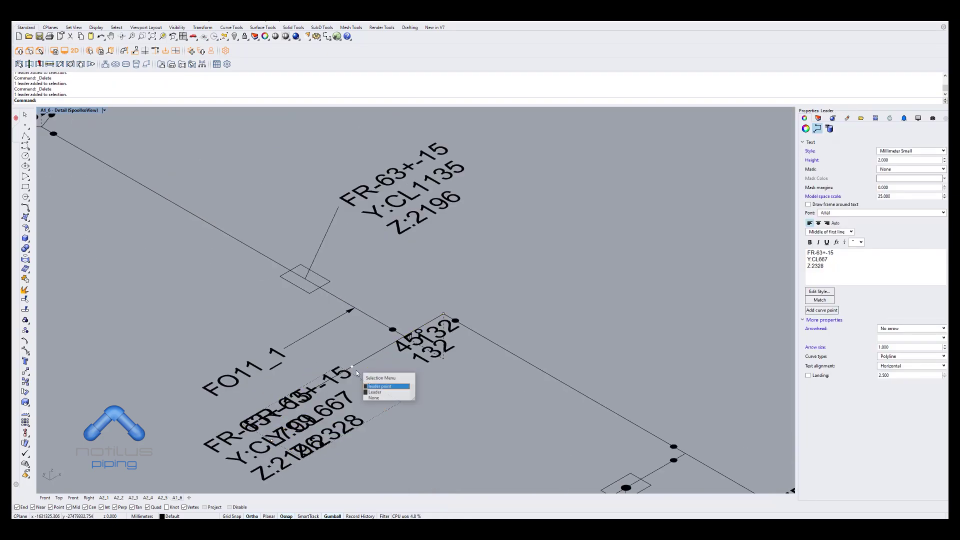
left_click(364, 376)
left_click(370, 388)
left_click_drag(352, 366, 631, 301)
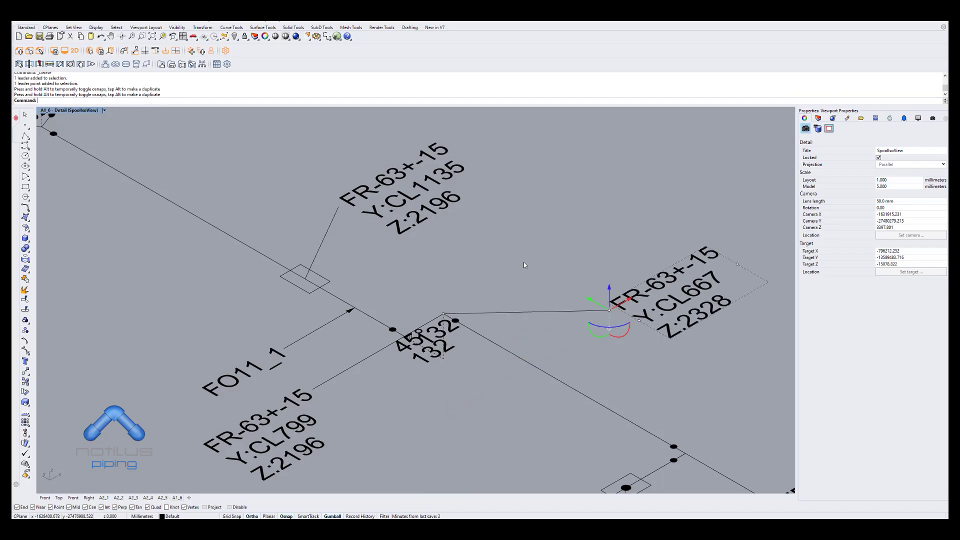
left_click(527, 269)
double_click(528, 265)
Create a PDF of isometries FO10 and FO11 with npCreateSpoolPdf and page through the generated drawings
scroll(523, 258, "down", 14)
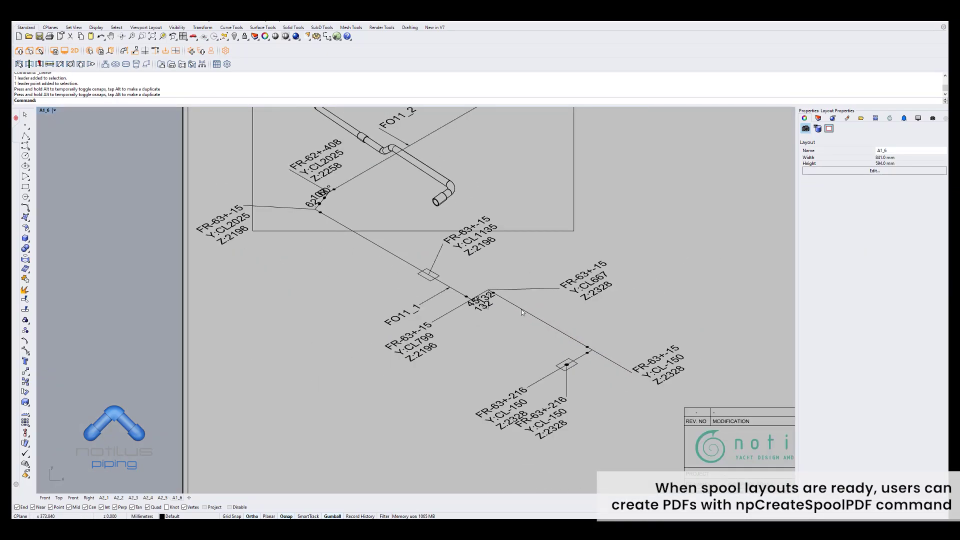
scroll(536, 320, "down", 2)
right_click_drag(610, 295, 534, 296)
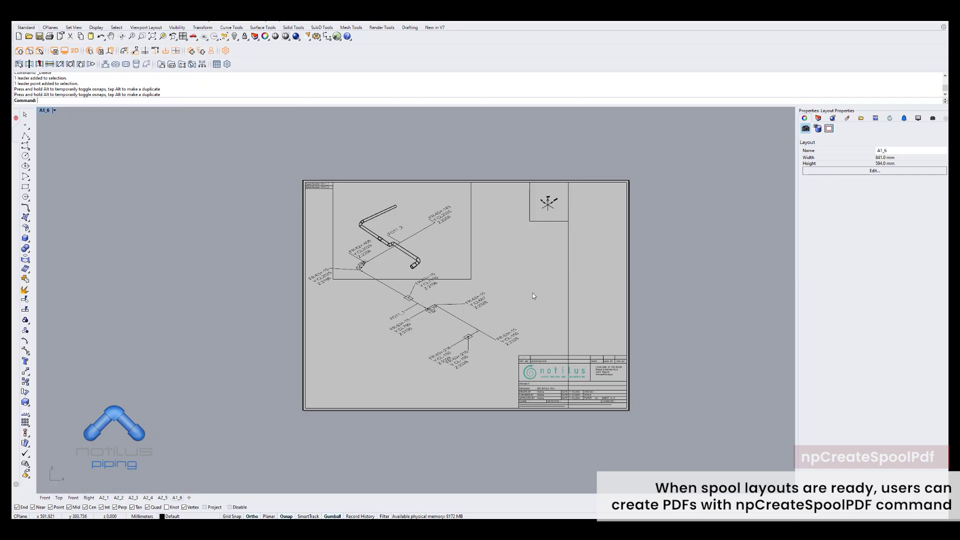
type("npCr")
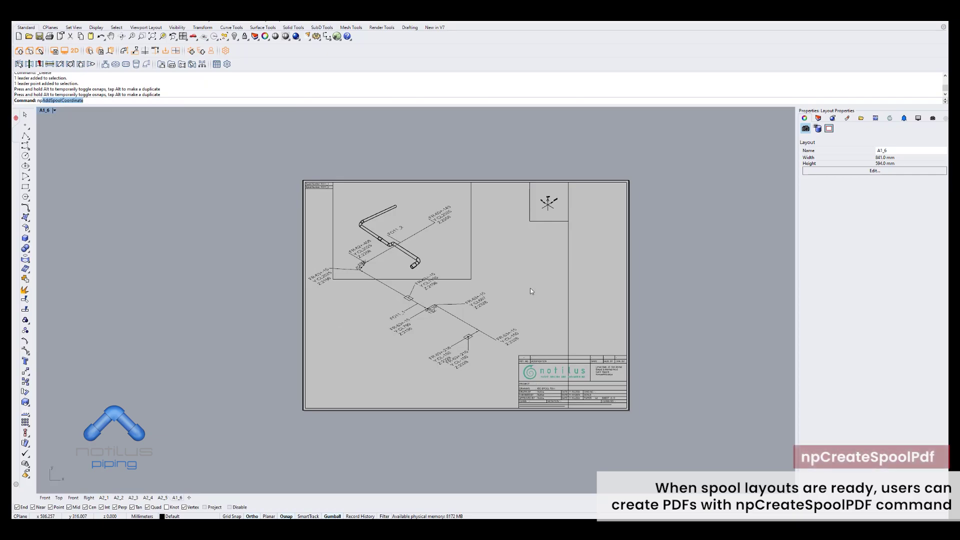
key("Down")
key("Down")
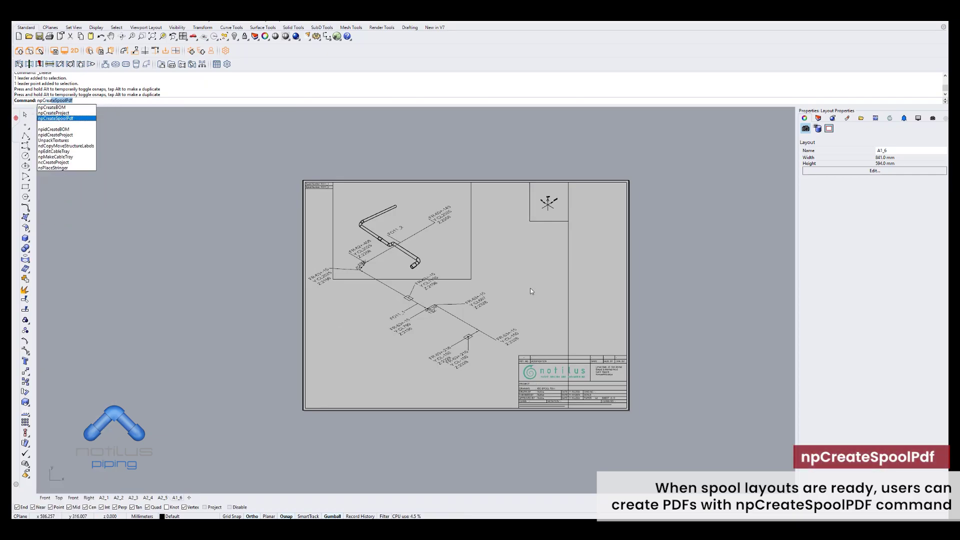
key("Return")
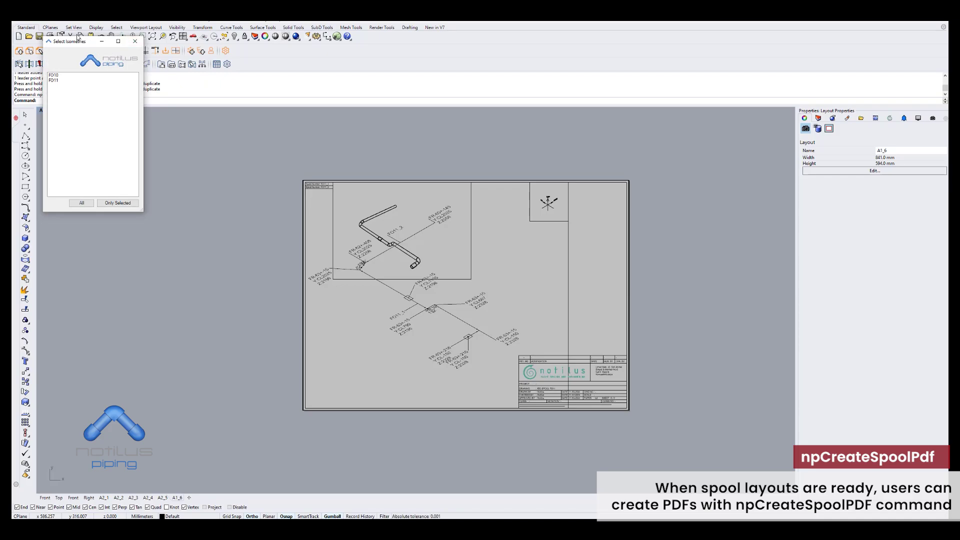
left_click_drag(77, 43, 109, 193)
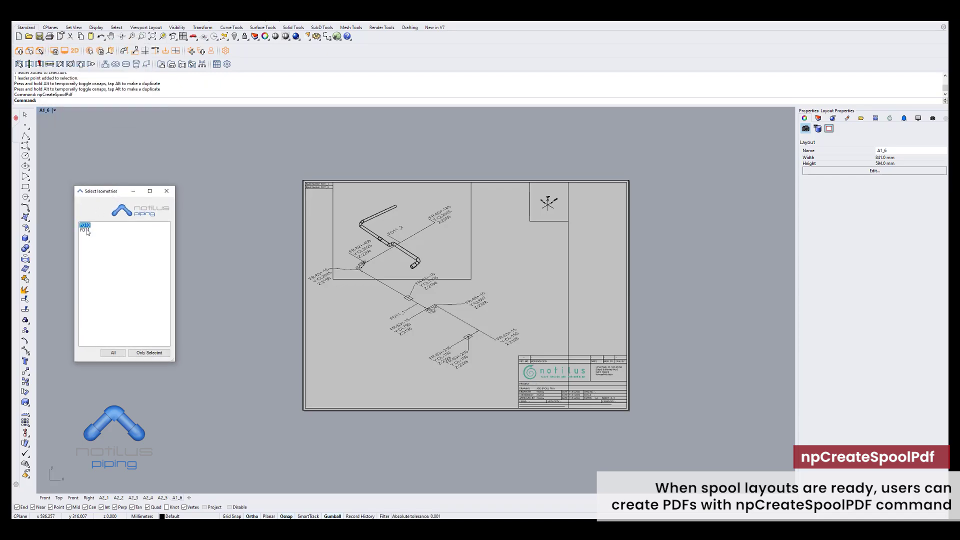
left_click(85, 231, "shift")
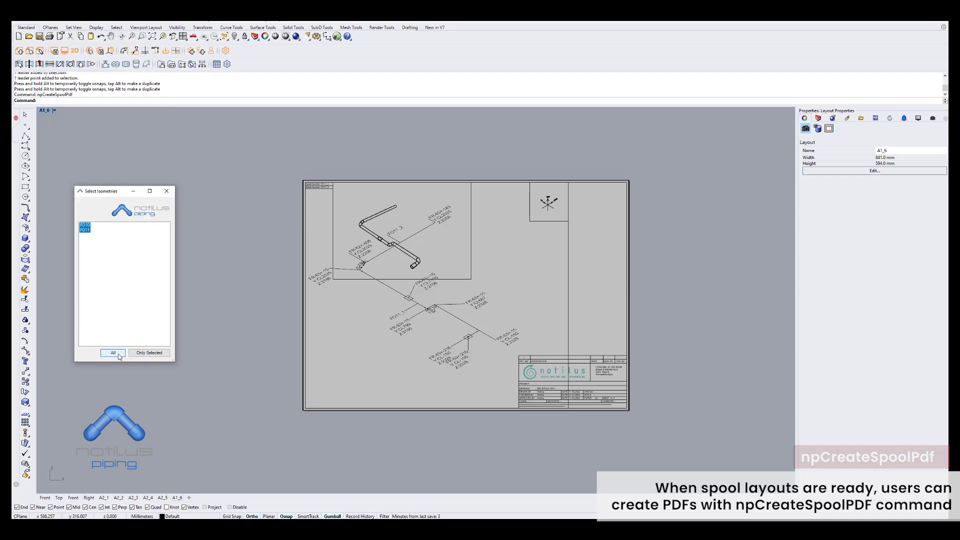
left_click(150, 353)
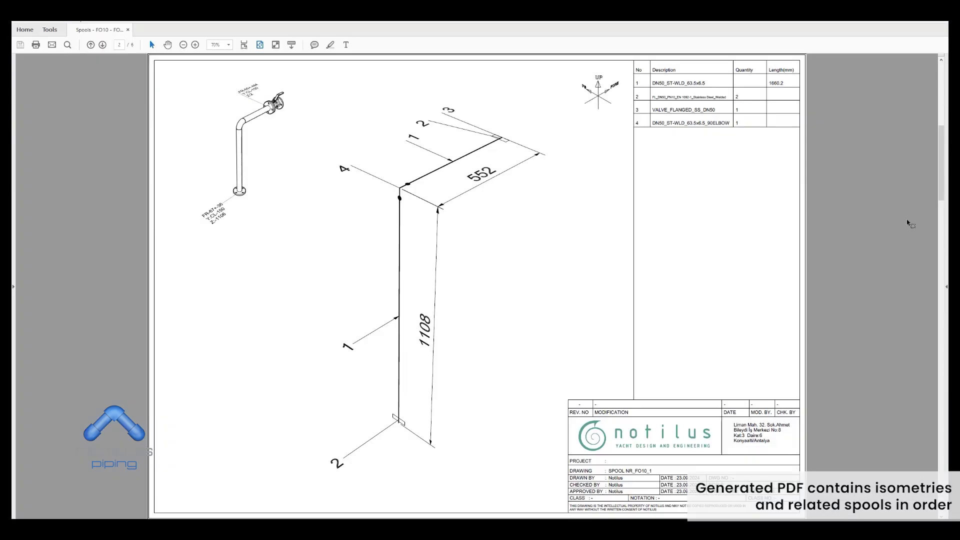
scroll(907, 219, "down", 1)
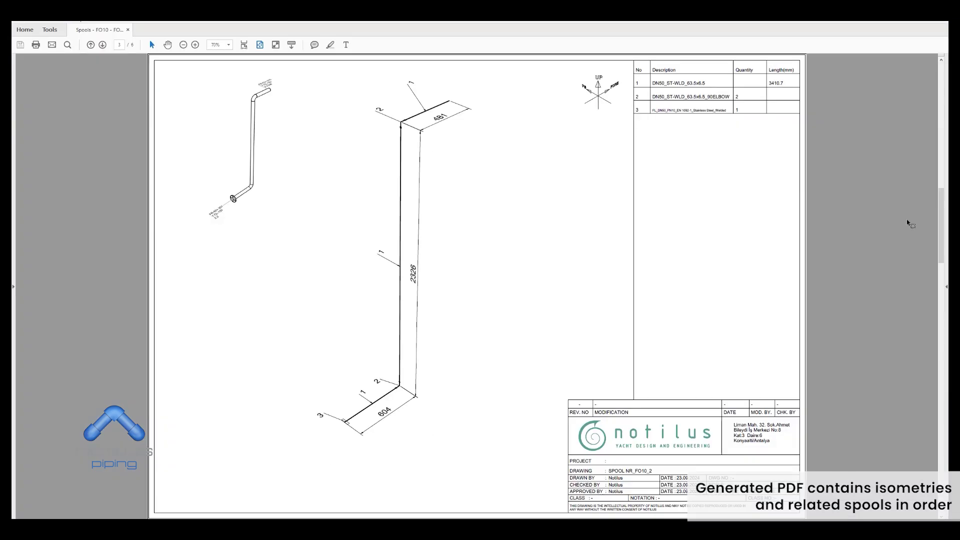
scroll(907, 220, "down", 1)
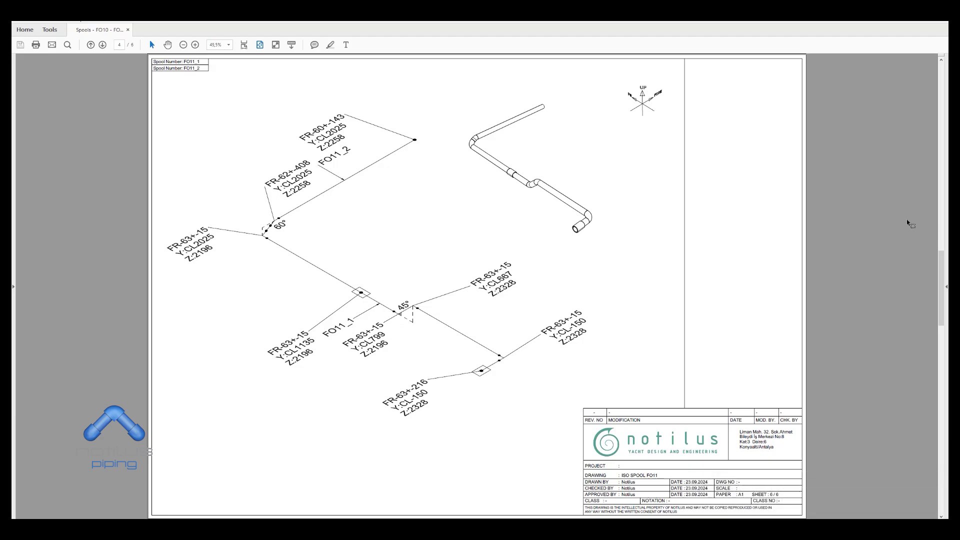